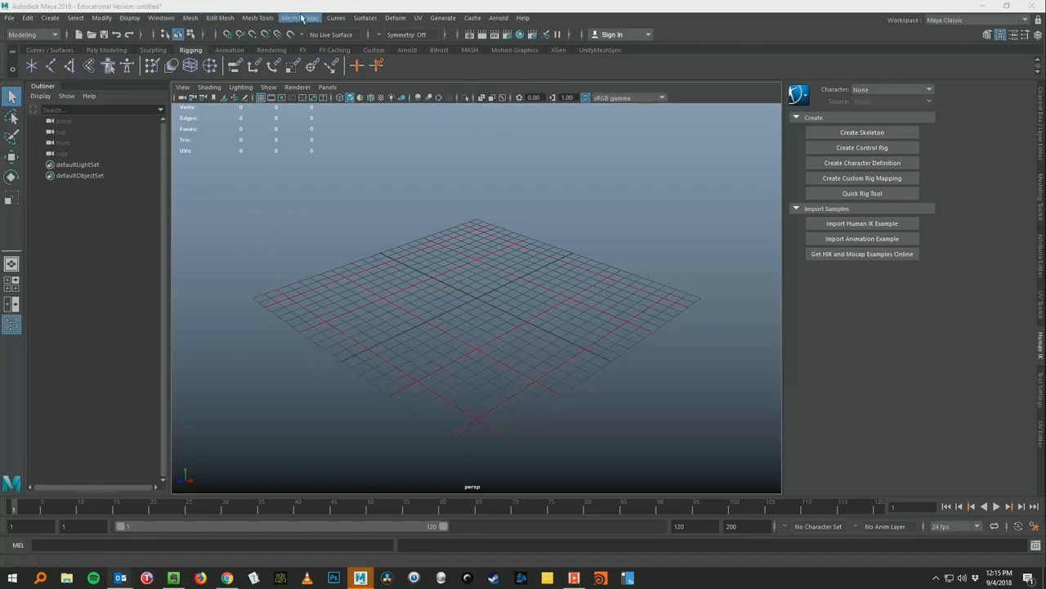
Step: Open the Content Browser on the Animals sculpting base meshes and maximize its window
{"action": "left_click", "coordinate": [217, 17]}
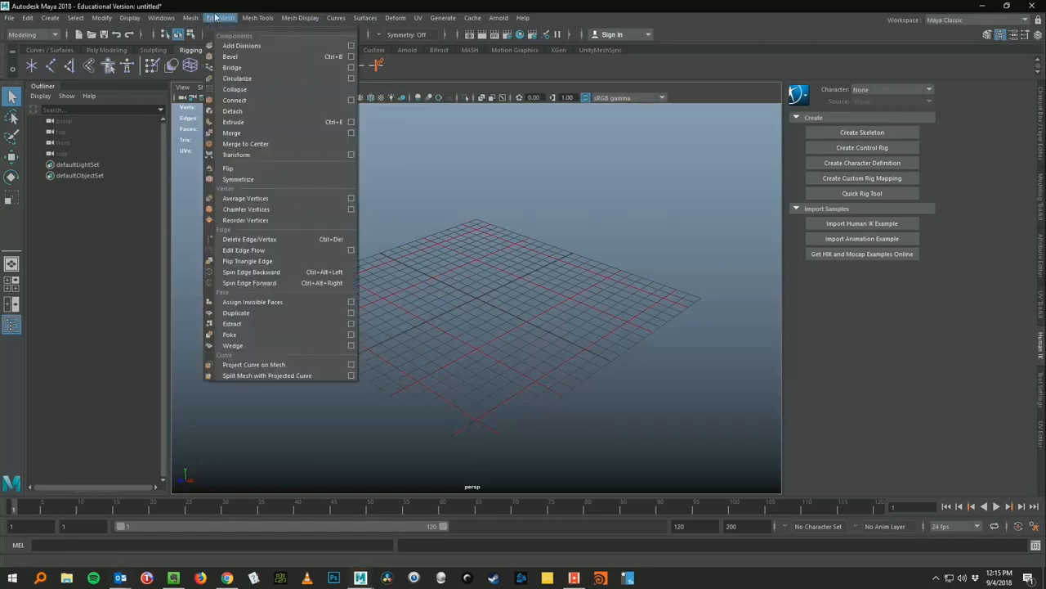
{"action": "mouse_move", "coordinate": [168, 16]}
{"action": "mouse_move", "coordinate": [180, 59]}
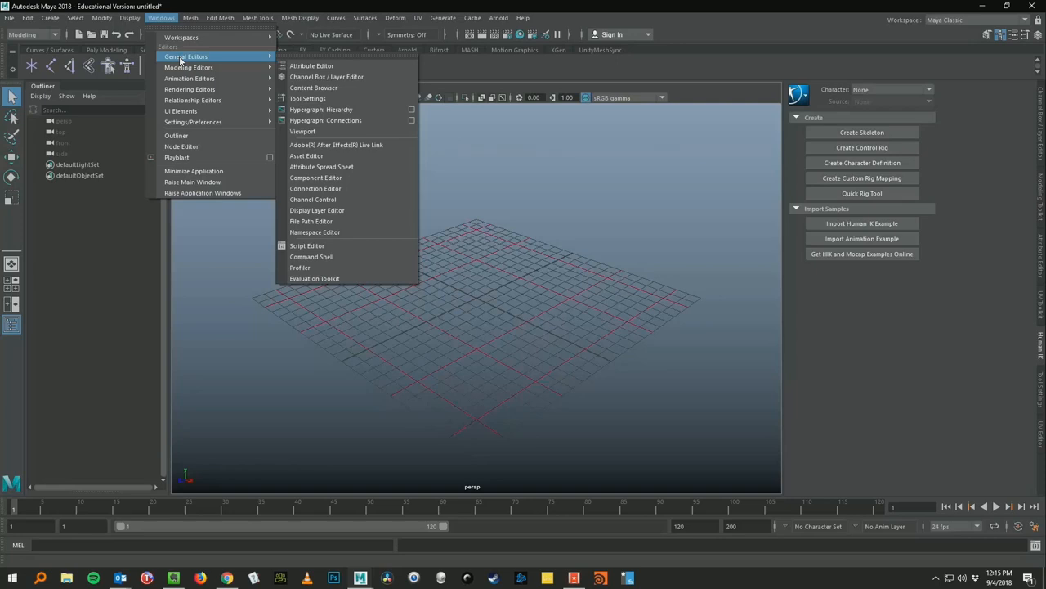
{"action": "left_click", "coordinate": [310, 89]}
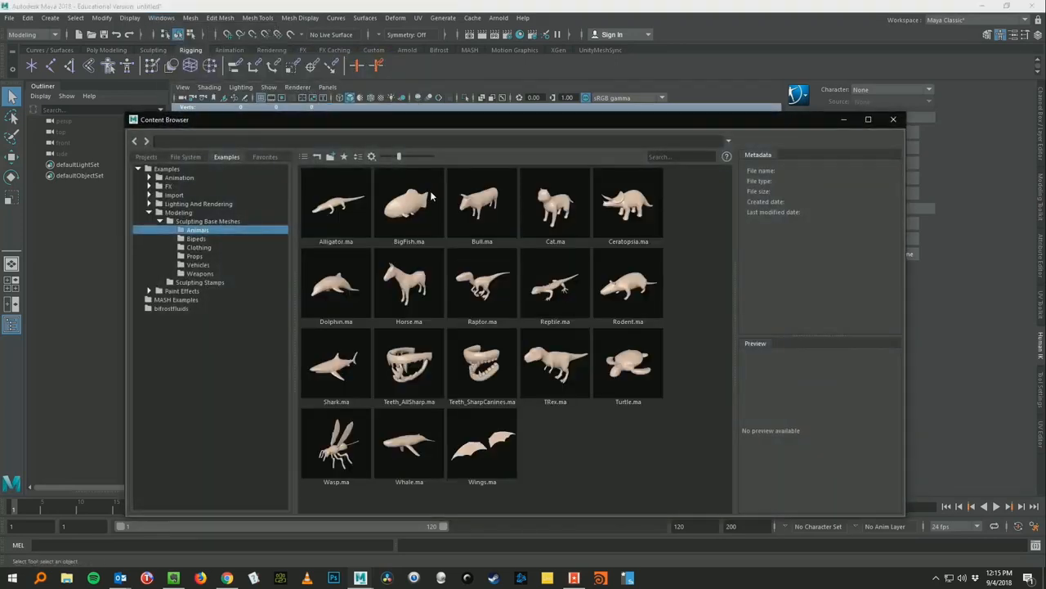
{"action": "left_click_drag", "start_coordinate": [393, 120], "coordinate": [362, 45]}
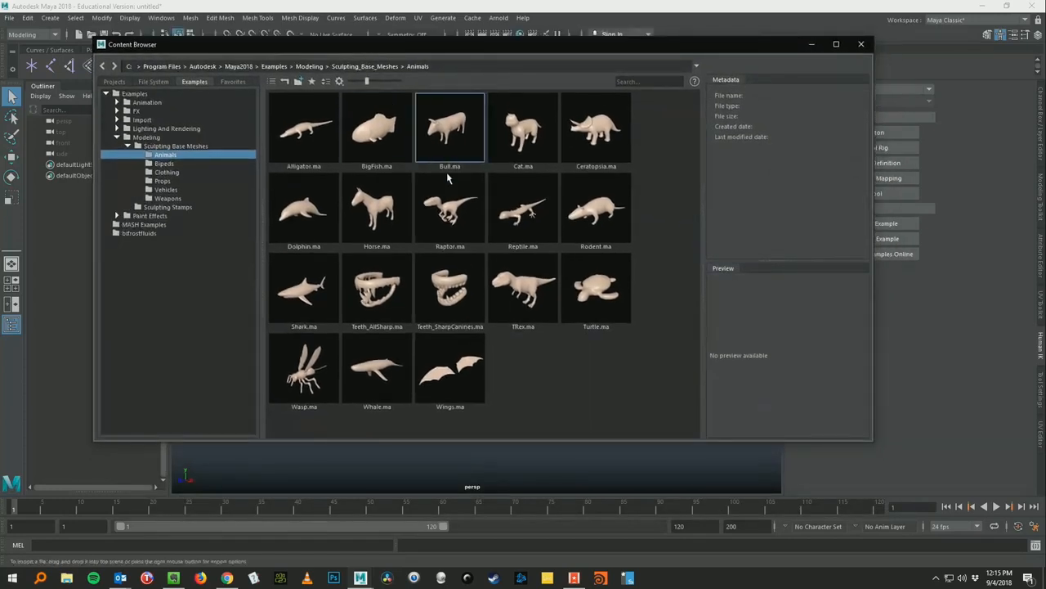
{"action": "left_click", "coordinate": [836, 43]}
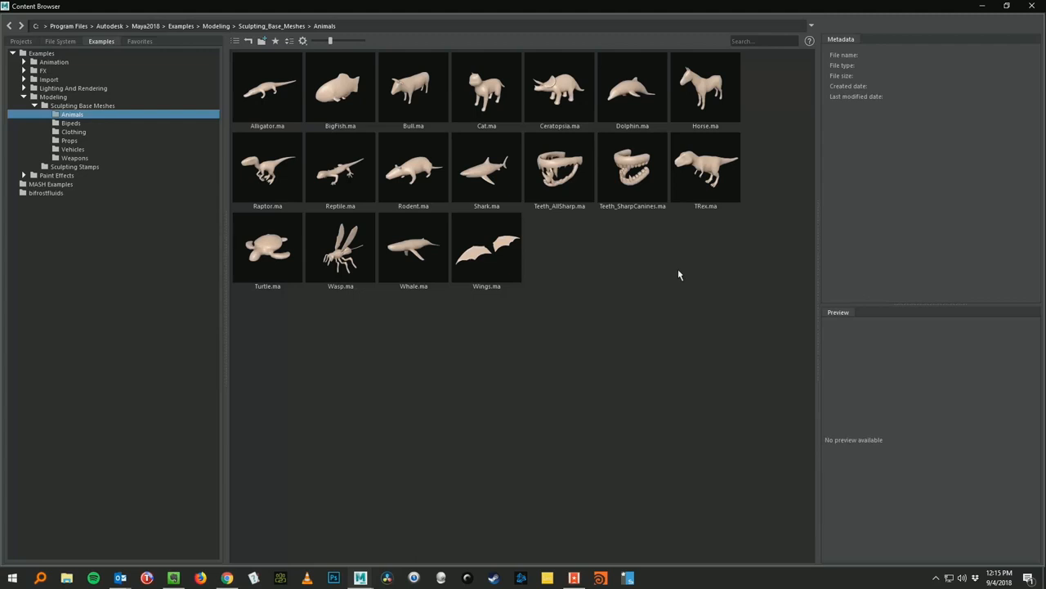
Step: Import the Teeth_SharpCanines.ma example mesh into the scene and close the Content Browser
{"action": "left_click", "coordinate": [642, 178]}
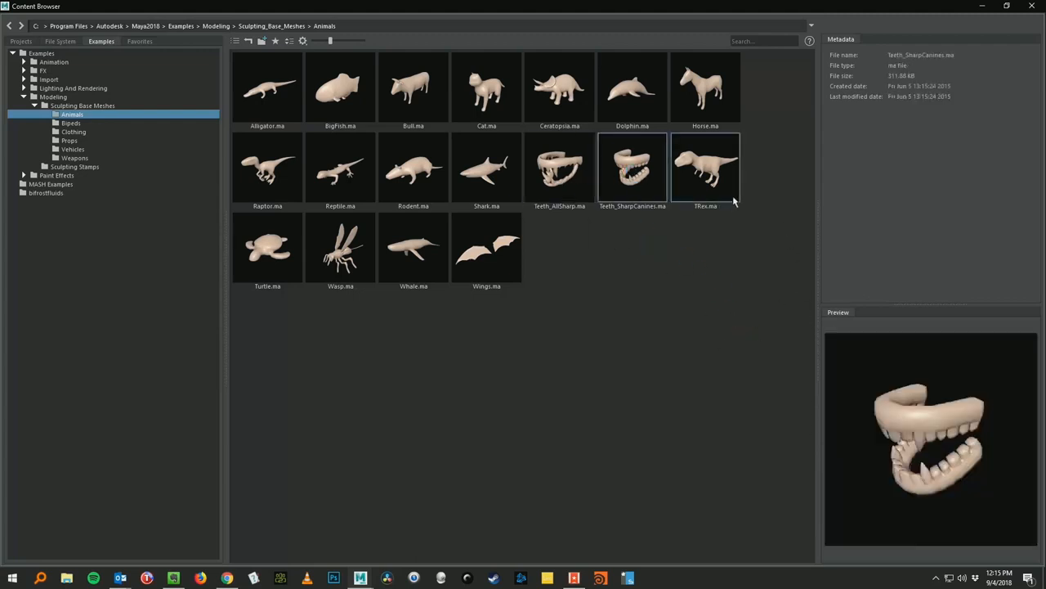
{"action": "left_click_drag", "start_coordinate": [814, 14], "coordinate": [627, 143]}
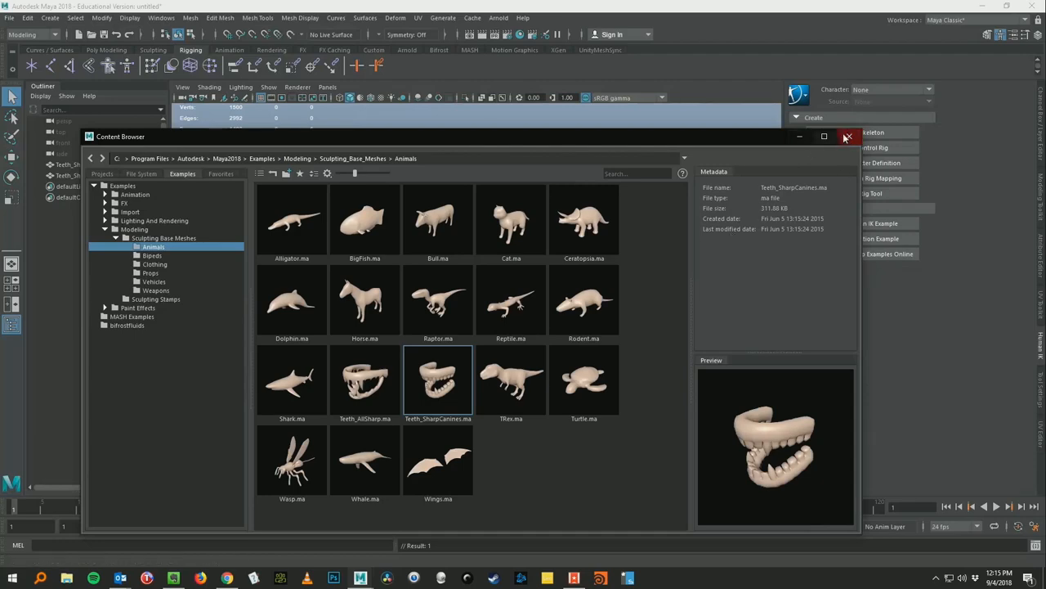
{"action": "left_click", "coordinate": [850, 138]}
Step: Examine the imported teeth up close, selecting the lower and upper jaw meshes in turn
{"action": "right_click_drag", "start_coordinate": [426, 219], "coordinate": [613, 183], "text": "alt"}
{"action": "left_click_drag", "start_coordinate": [613, 183], "coordinate": [615, 221], "text": "alt"}
{"action": "left_click_drag", "start_coordinate": [480, 238], "coordinate": [488, 74], "text": "alt"}
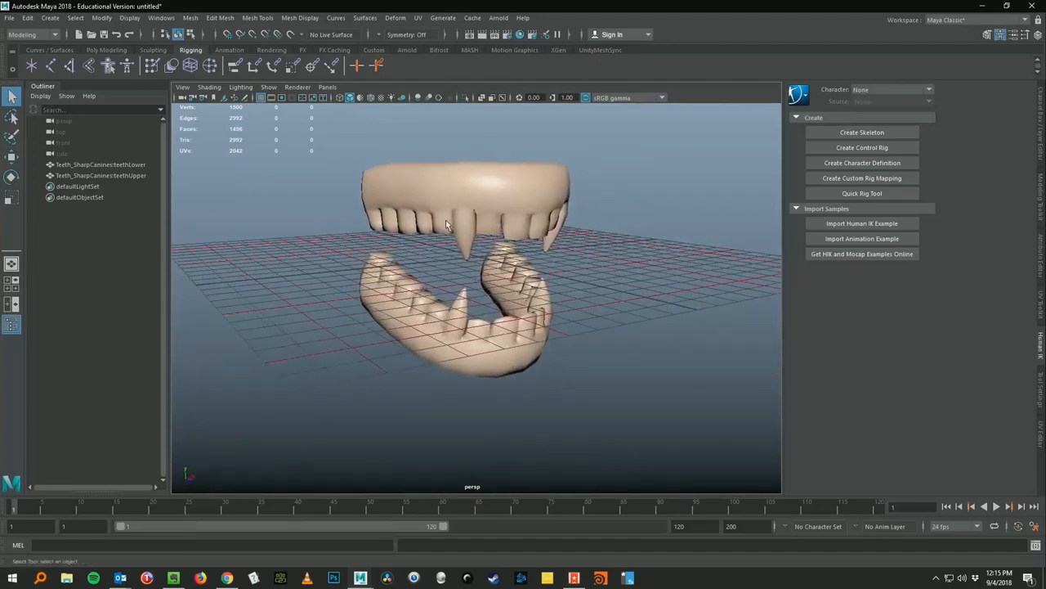
{"action": "left_click", "coordinate": [437, 193]}
{"action": "left_click", "coordinate": [476, 351]}
{"action": "left_click", "coordinate": [493, 185]}
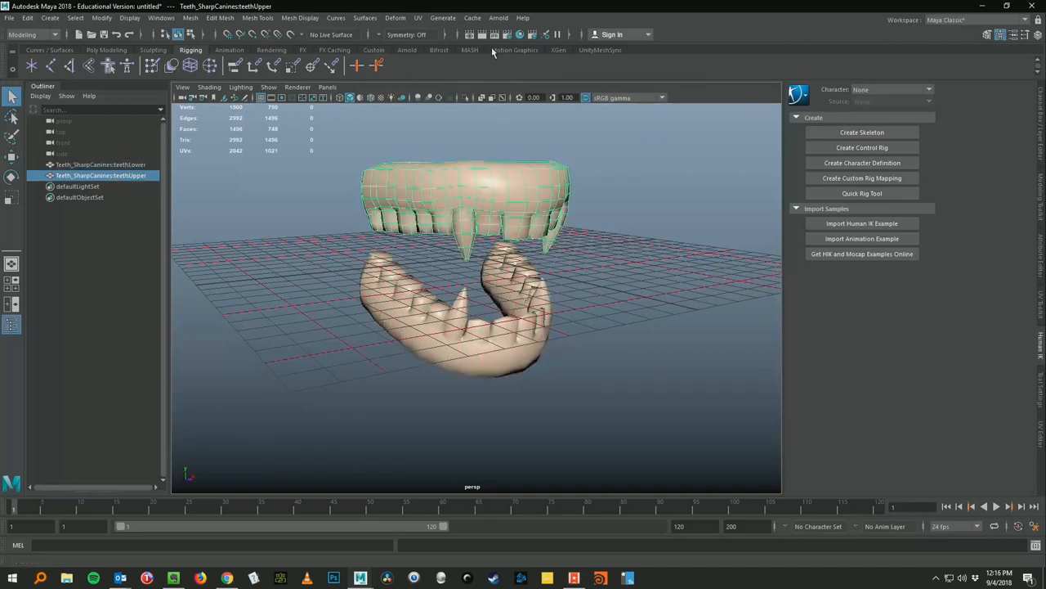
Step: Start an Arnold render of the perspective view, then minimize the render window
{"action": "left_click", "coordinate": [407, 50]}
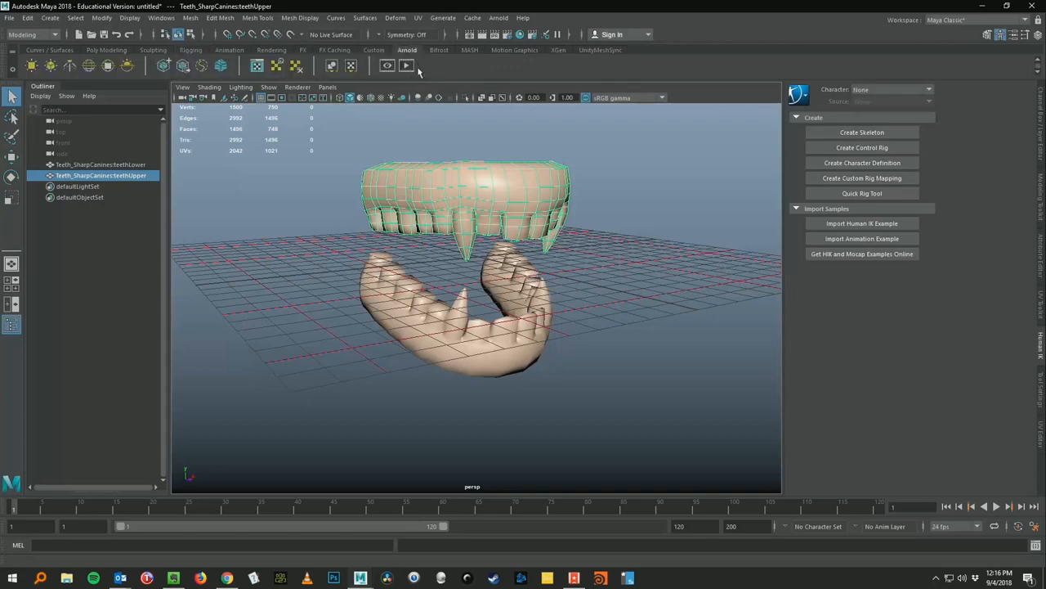
{"action": "left_click", "coordinate": [406, 67]}
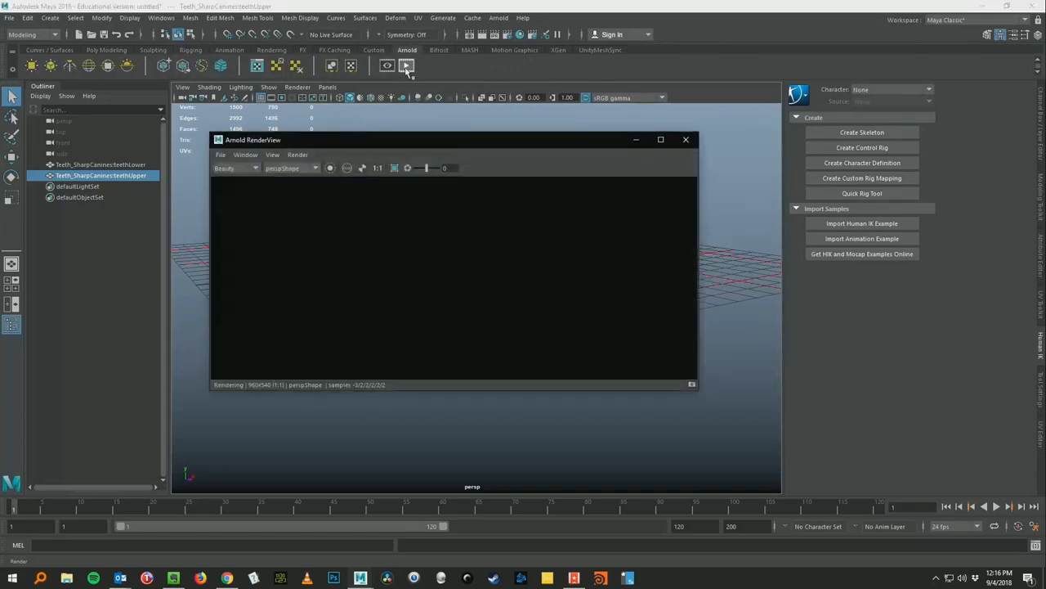
{"action": "left_click_drag", "start_coordinate": [426, 146], "coordinate": [318, 173]}
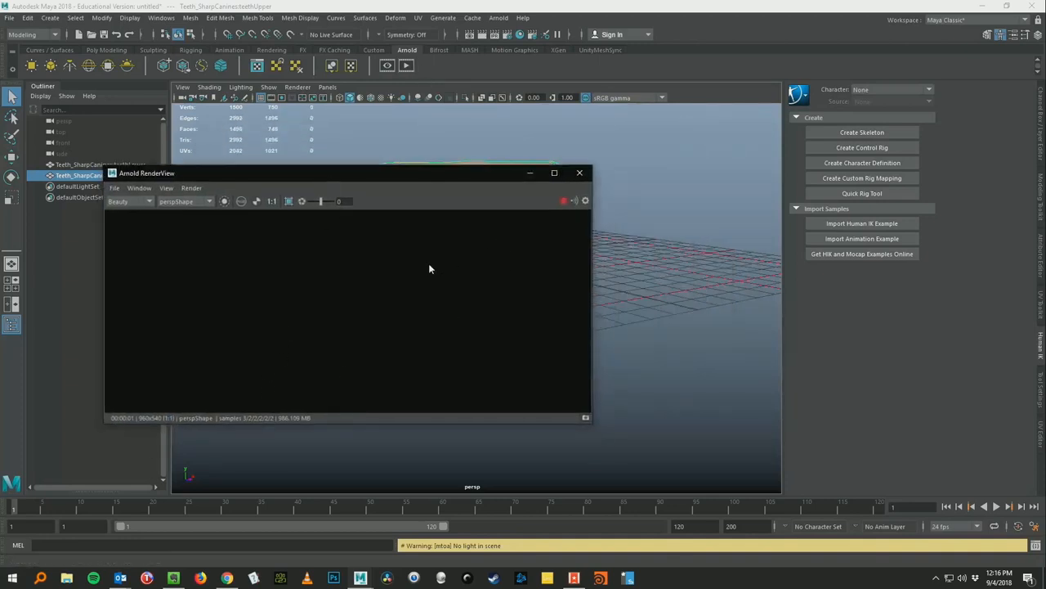
{"action": "left_click_drag", "start_coordinate": [398, 171], "coordinate": [327, 238]}
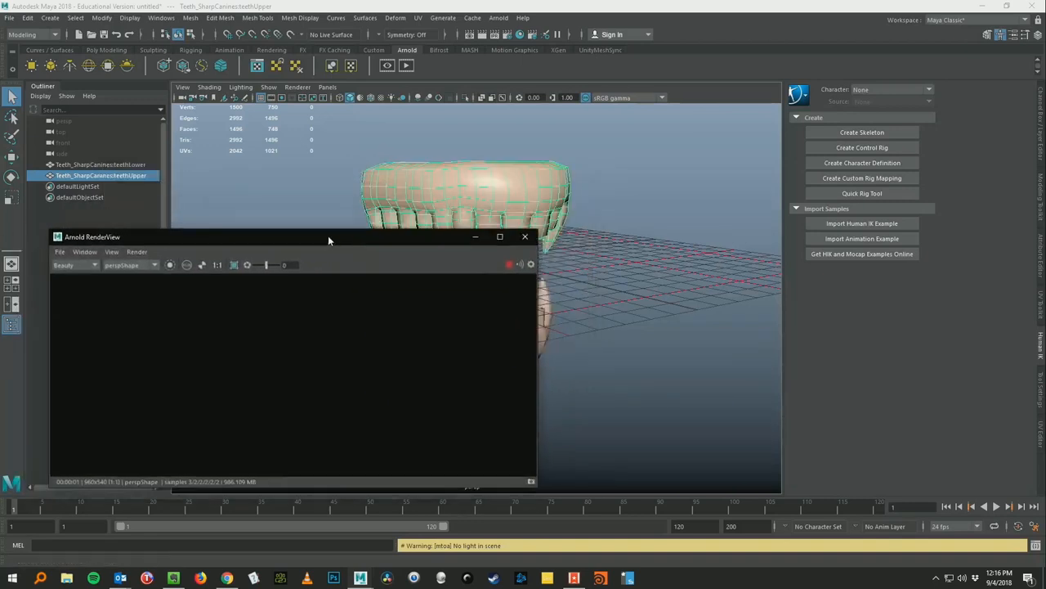
{"action": "left_click_drag", "start_coordinate": [441, 237], "coordinate": [472, 193]}
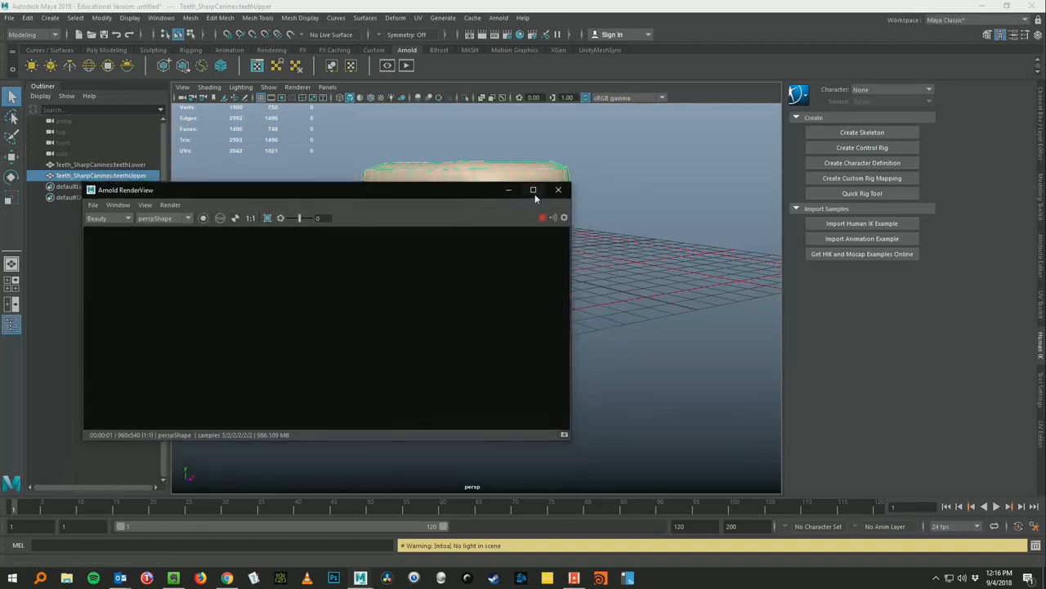
{"action": "left_click", "coordinate": [508, 193]}
Step: Add an Arnold skydome light to the scene and select it
{"action": "left_click", "coordinate": [129, 278]}
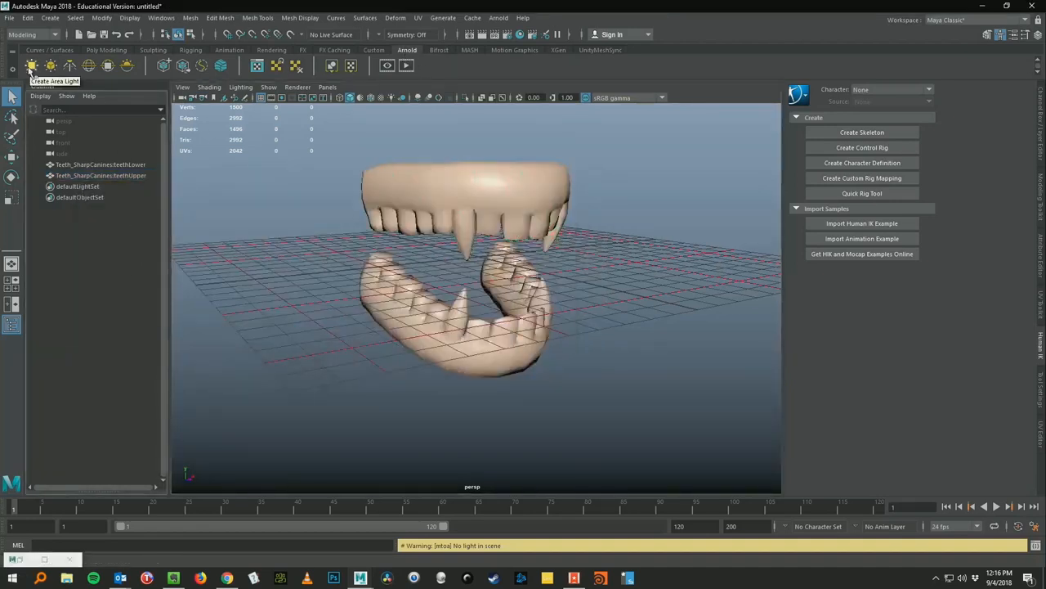
{"action": "left_click", "coordinate": [89, 65]}
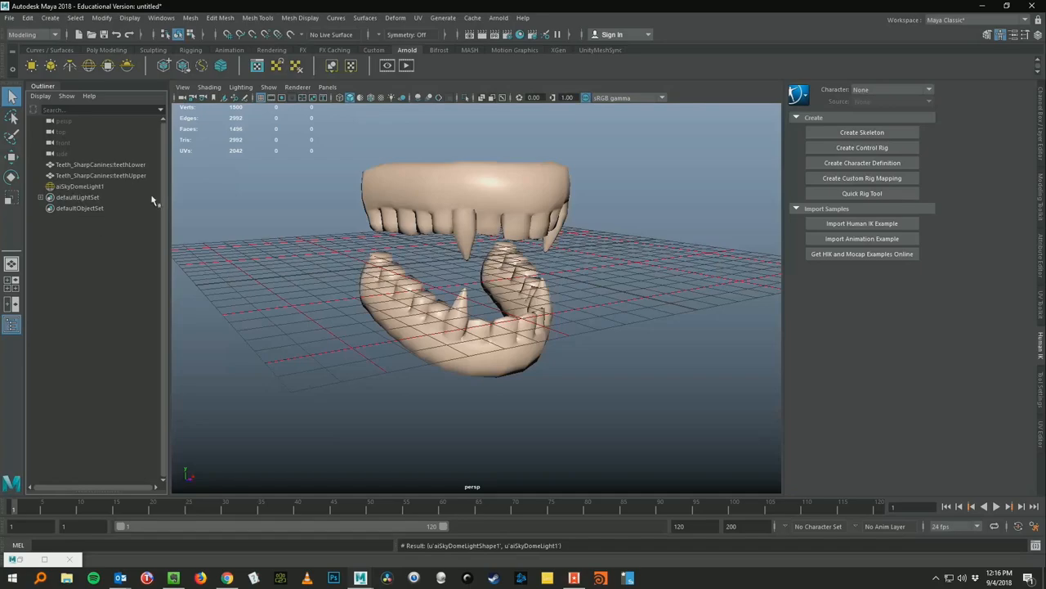
{"action": "left_click", "coordinate": [82, 187]}
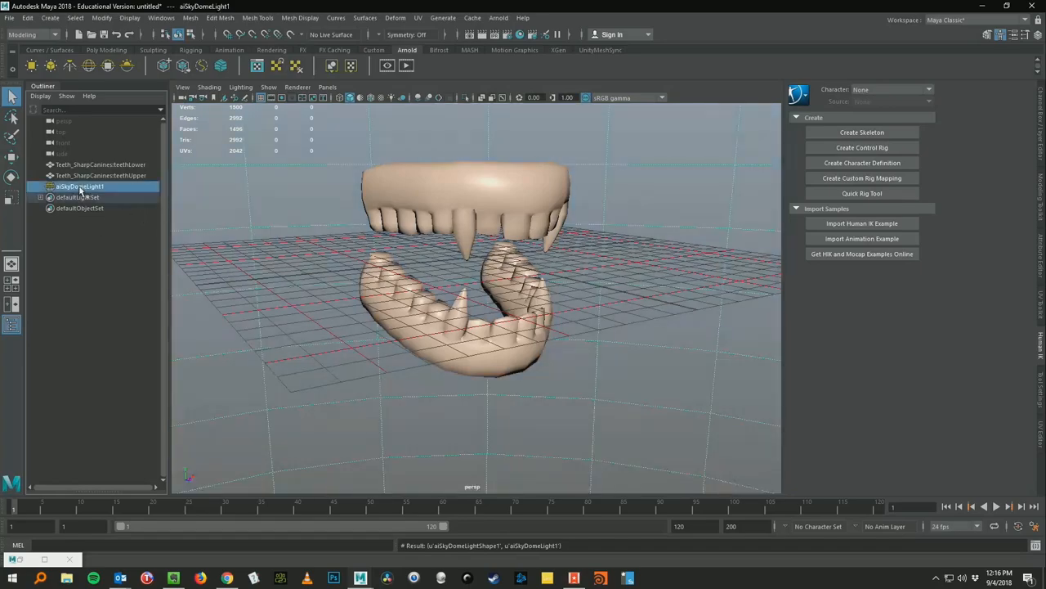
{"action": "left_click_drag", "start_coordinate": [363, 295], "coordinate": [386, 113], "text": "alt"}
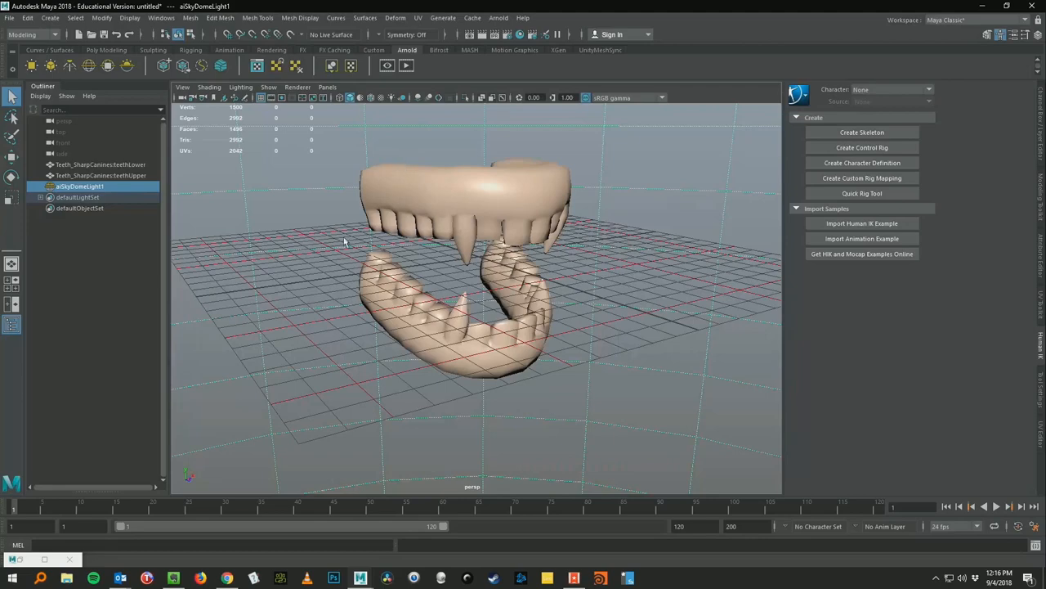
Step: Restore the Arnold RenderView as a floating window and enlarge it to fit the whole rendered image
{"action": "left_click", "coordinate": [44, 559]}
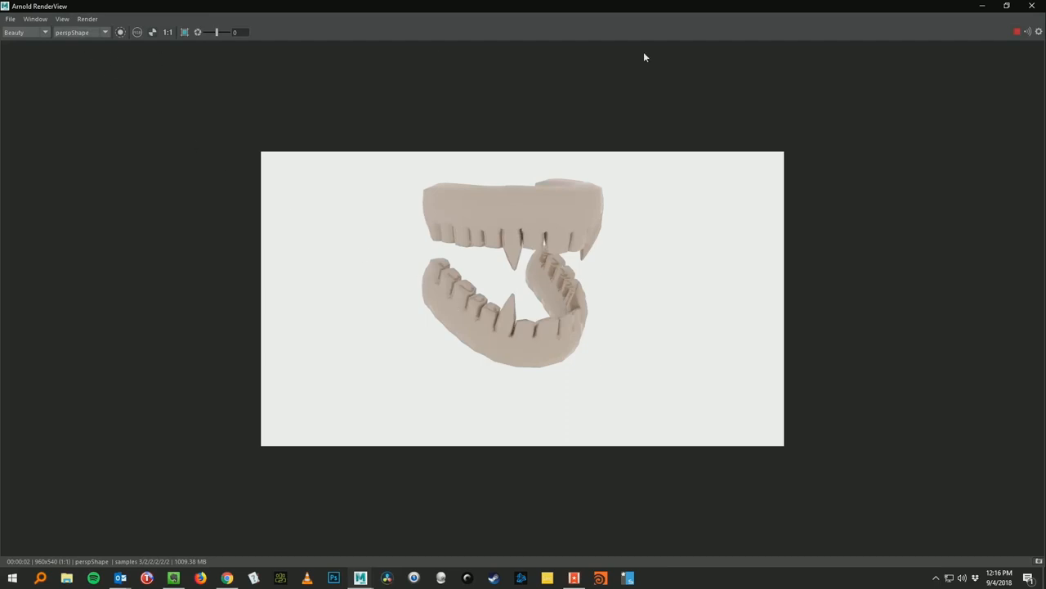
{"action": "left_click", "coordinate": [1006, 6]}
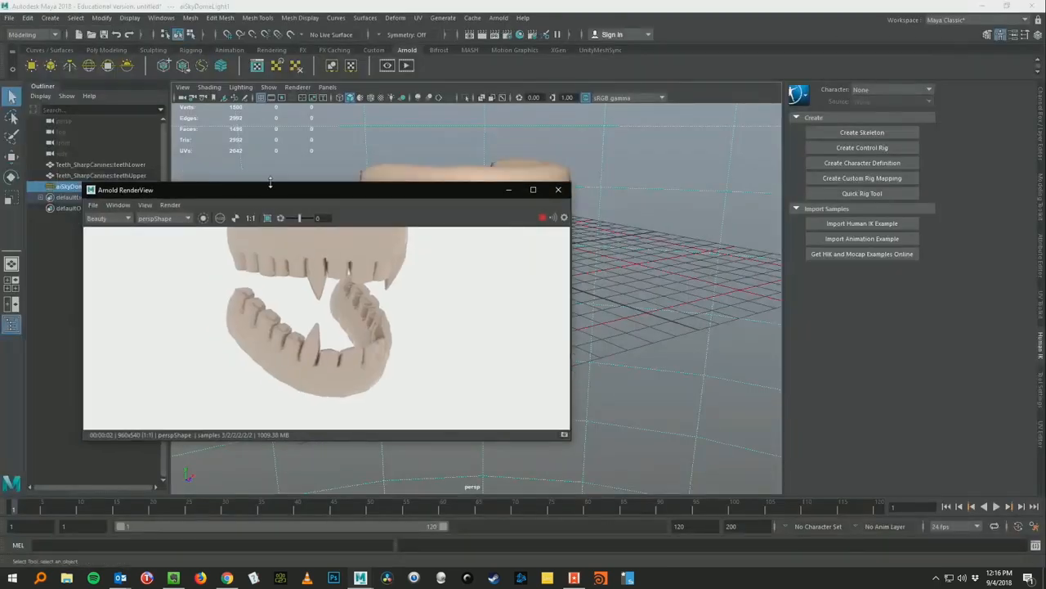
{"action": "left_click_drag", "start_coordinate": [327, 189], "coordinate": [389, 82]}
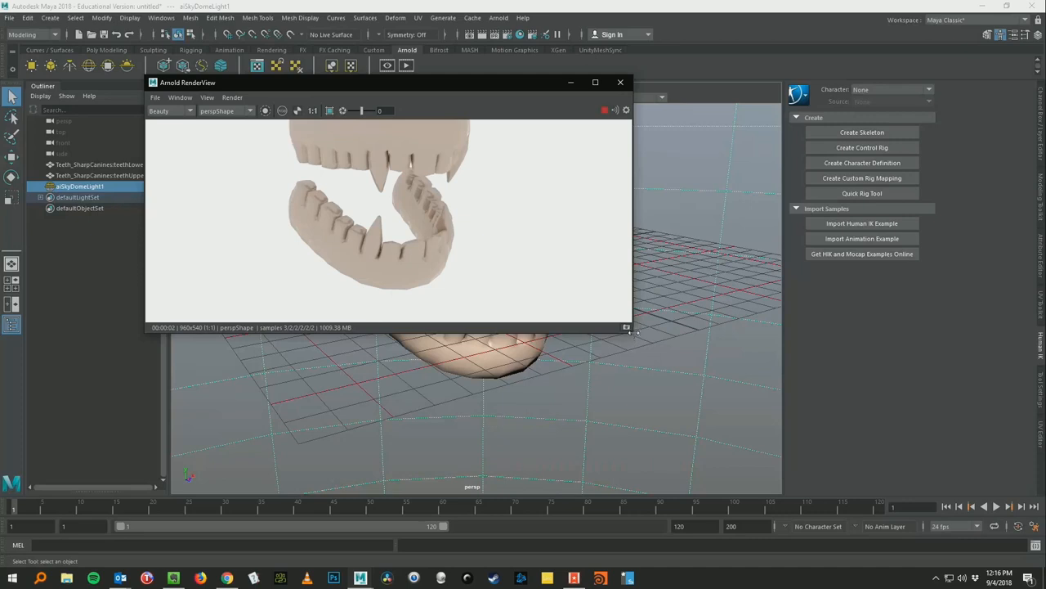
{"action": "left_click_drag", "start_coordinate": [637, 336], "coordinate": [685, 446]}
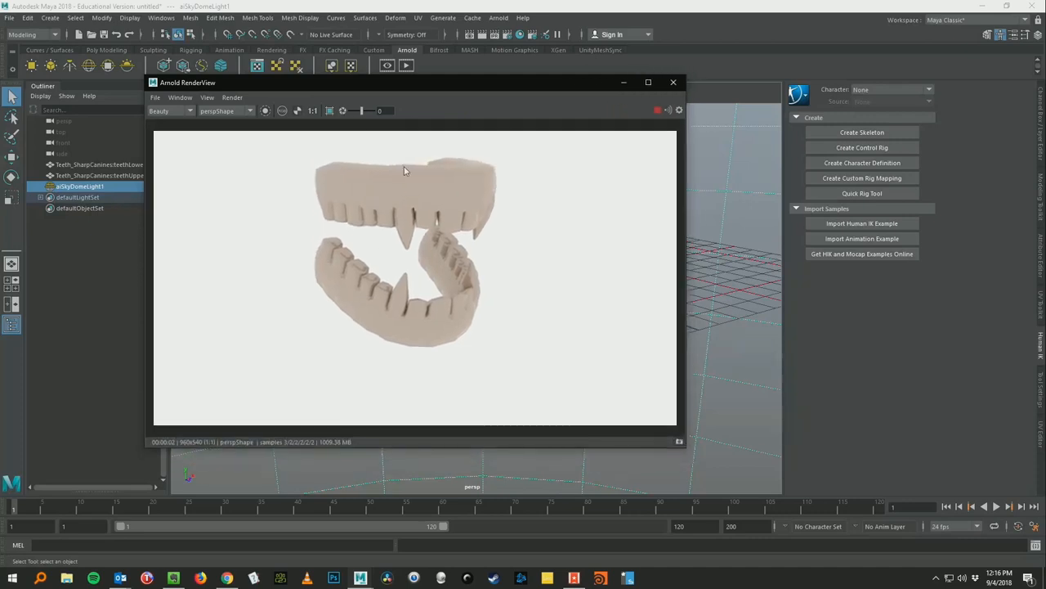
Step: Set the Arnold RenderView's debug shading to Wireframe
{"action": "left_click", "coordinate": [230, 97]}
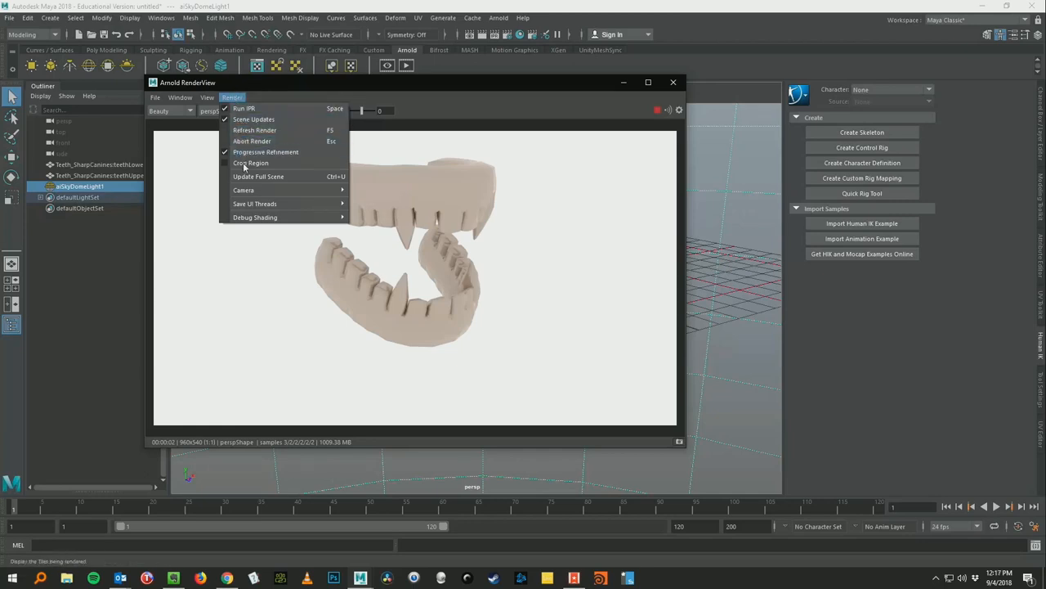
{"action": "mouse_move", "coordinate": [267, 223]}
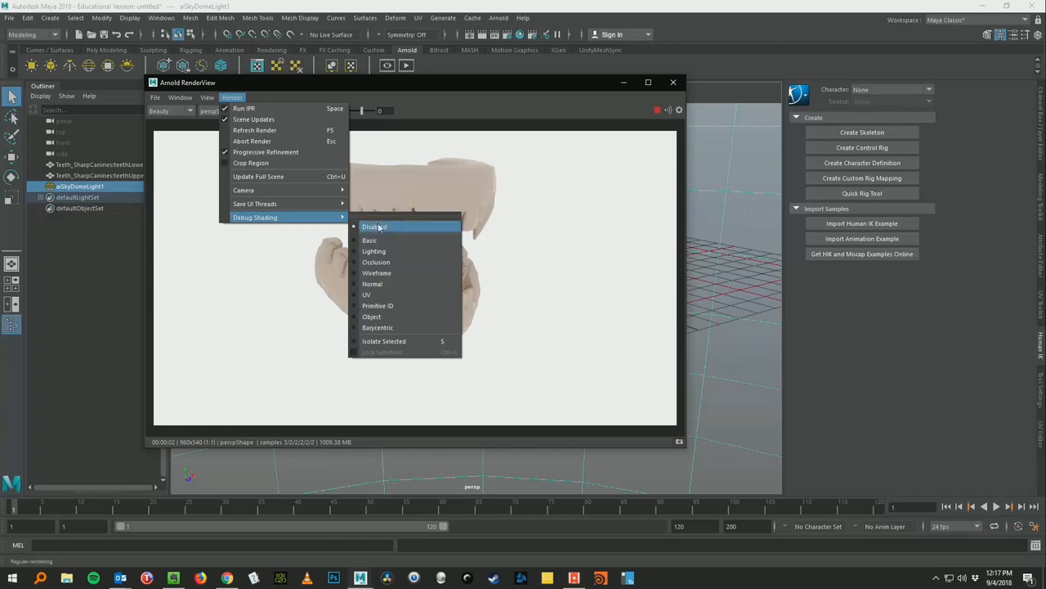
{"action": "left_click", "coordinate": [375, 273]}
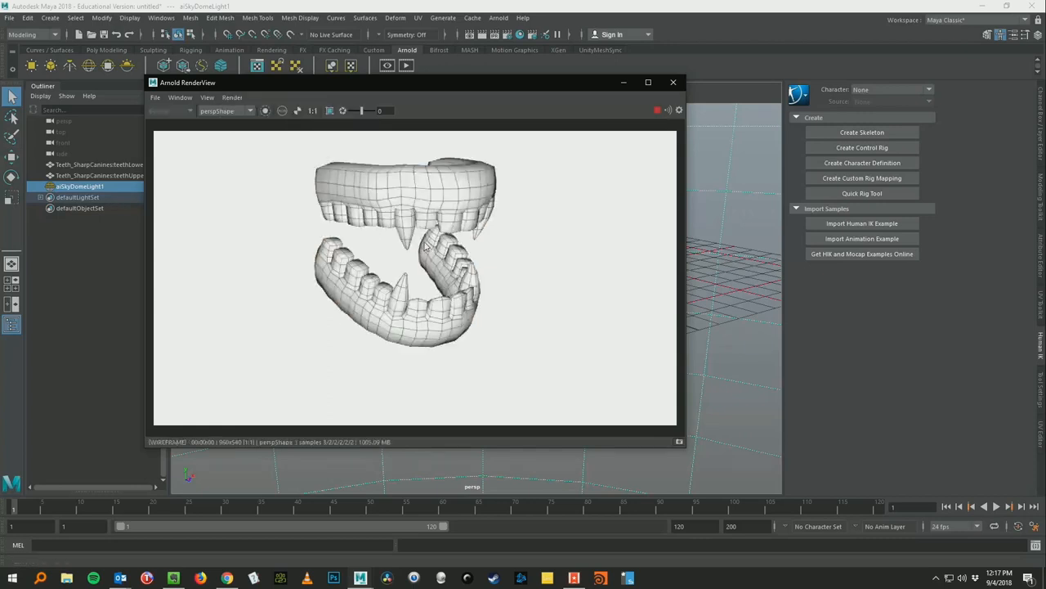
Step: Dock the Arnold RenderView above the Outliner and make the docked area taller and wider
{"action": "left_click_drag", "start_coordinate": [515, 96], "coordinate": [645, 100]}
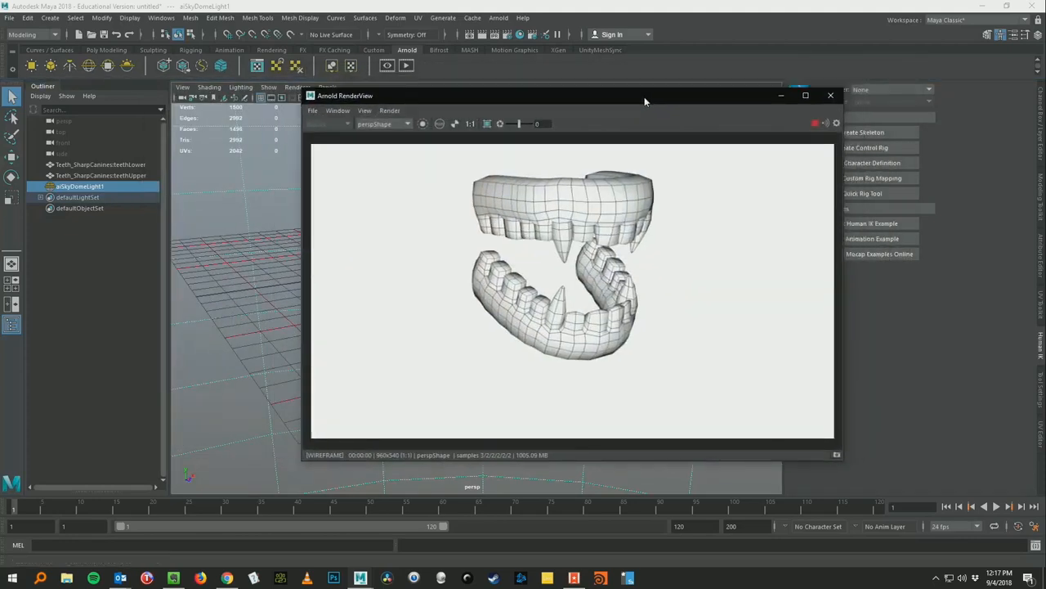
{"action": "left_click_drag", "start_coordinate": [387, 94], "coordinate": [138, 87]}
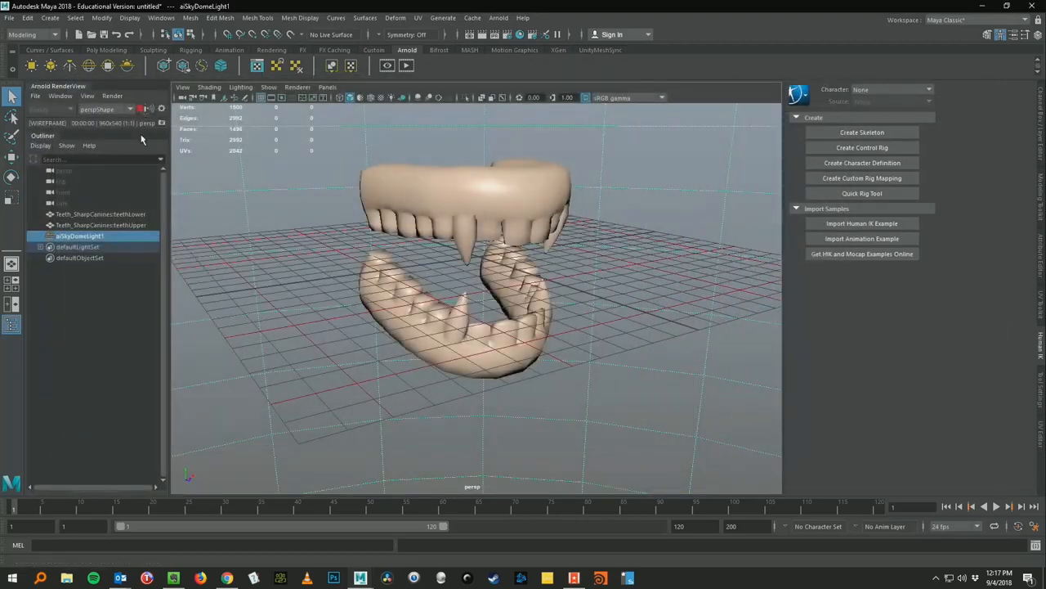
{"action": "left_click_drag", "start_coordinate": [142, 129], "coordinate": [144, 260]}
{"action": "left_click_drag", "start_coordinate": [171, 190], "coordinate": [293, 213]}
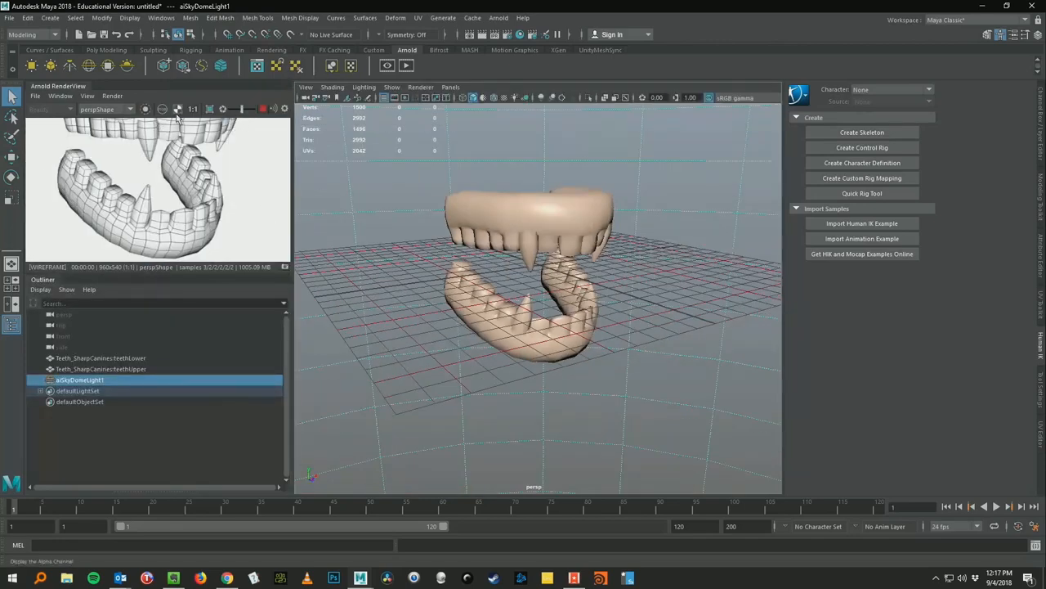
Step: Examine the teeth in the live wireframe render from several angles and increase the docked render view's height to show both jaws
{"action": "right_click_drag", "start_coordinate": [473, 161], "coordinate": [641, 154], "text": "alt"}
{"action": "left_click_drag", "start_coordinate": [613, 245], "coordinate": [528, 288], "text": "alt"}
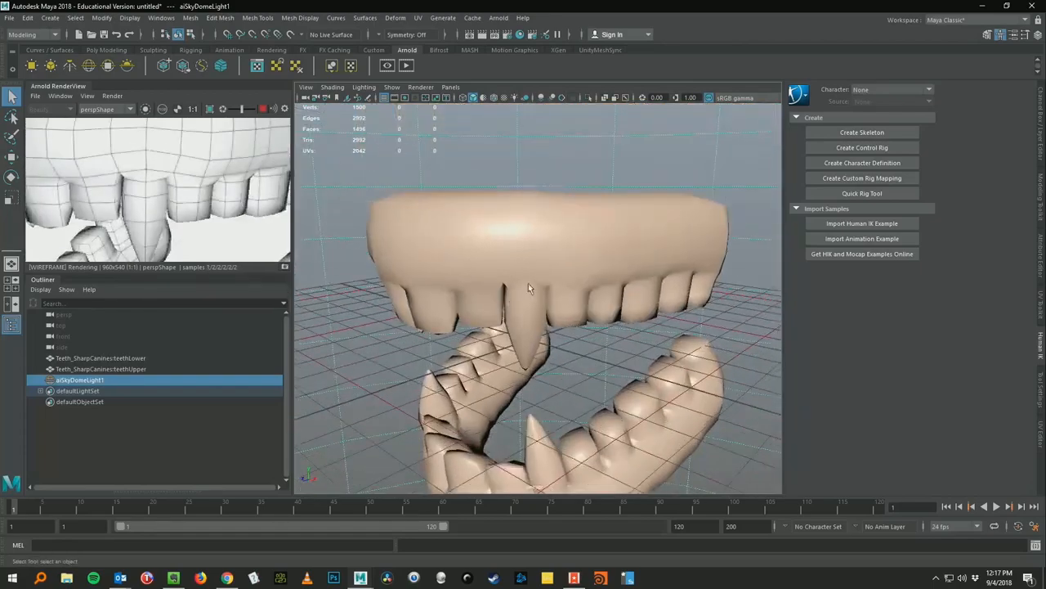
{"action": "right_click_drag", "start_coordinate": [573, 231], "coordinate": [495, 231], "text": "alt"}
{"action": "middle_click_drag", "start_coordinate": [616, 184], "coordinate": [619, 144], "text": "alt"}
{"action": "left_click_drag", "start_coordinate": [619, 144], "coordinate": [662, 318], "text": "alt"}
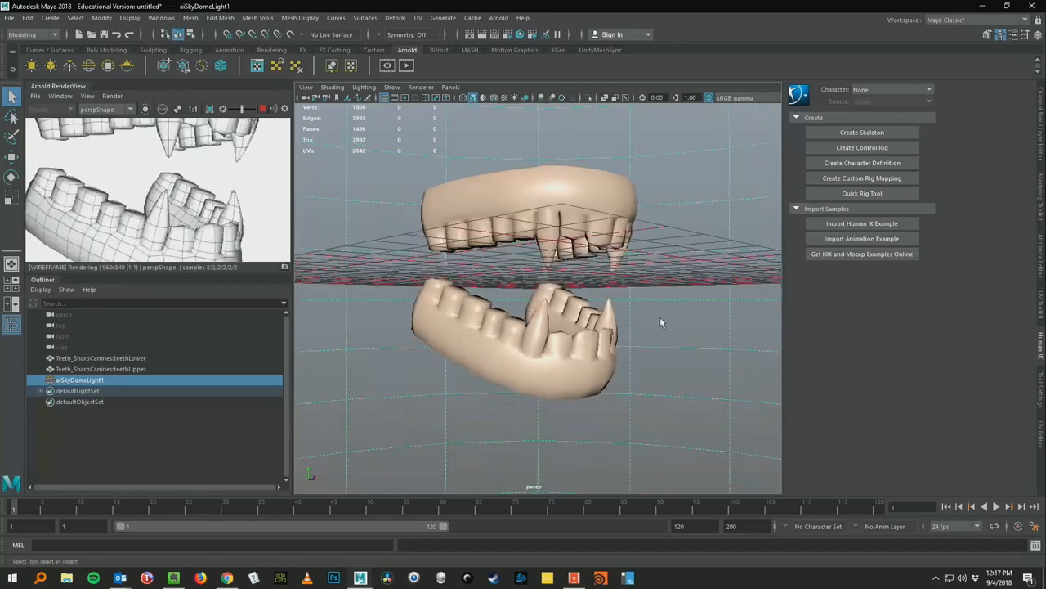
{"action": "right_click_drag", "start_coordinate": [640, 291], "coordinate": [600, 276], "text": "alt"}
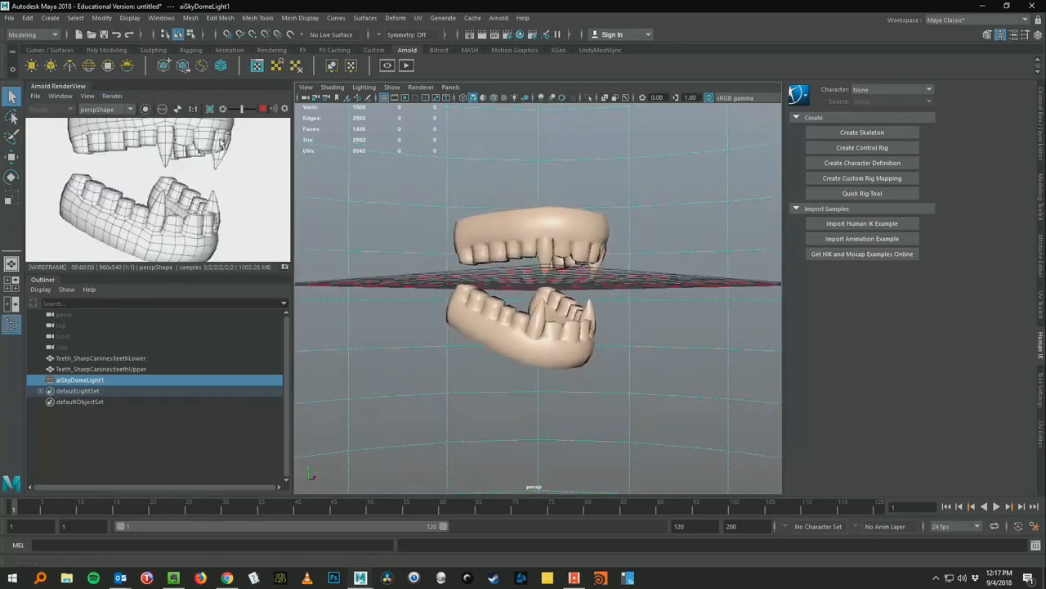
{"action": "left_click_drag", "start_coordinate": [212, 273], "coordinate": [222, 375]}
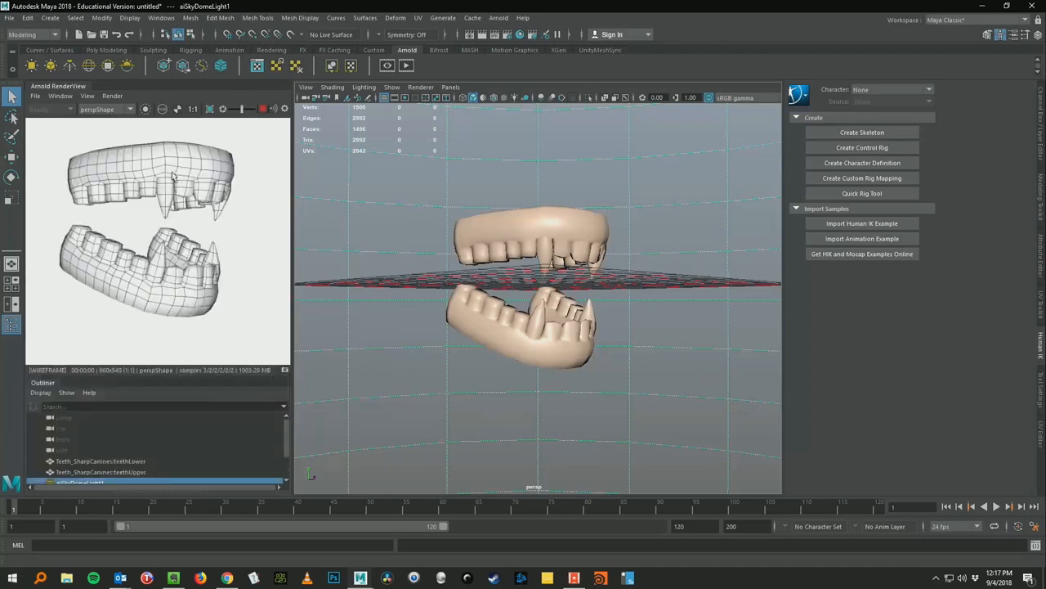
Step: Switch the Arnold RenderView's debug shading to Occlusion
{"action": "left_click", "coordinate": [114, 95]}
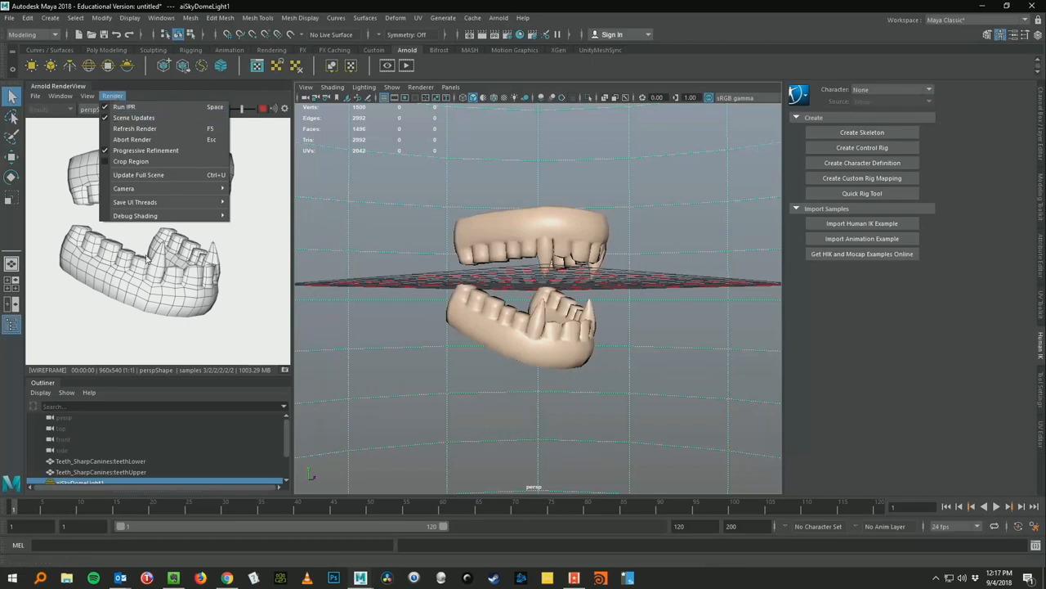
{"action": "mouse_move", "coordinate": [163, 215]}
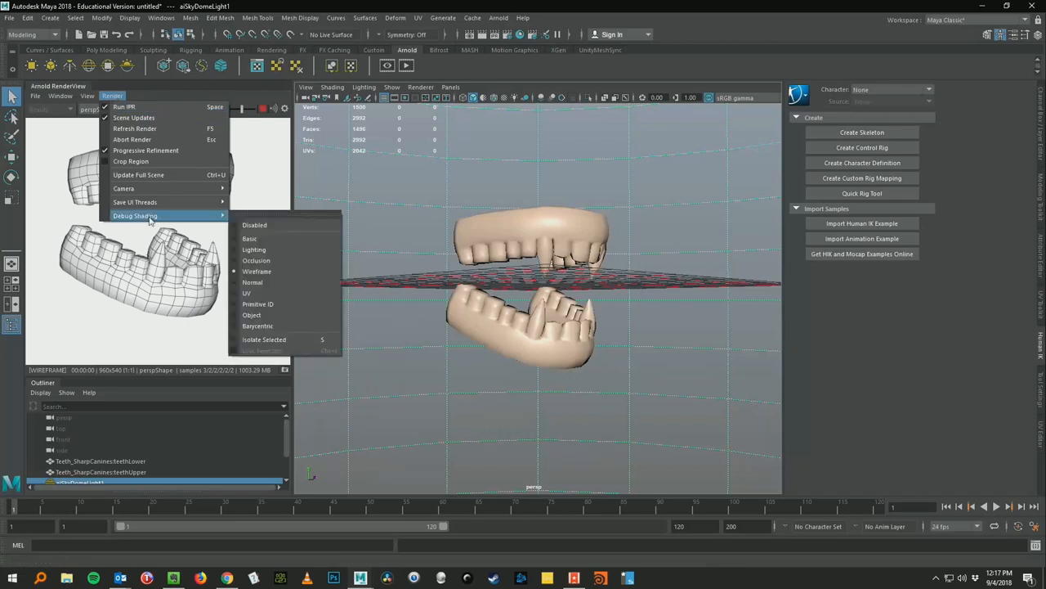
{"action": "left_click", "coordinate": [270, 260]}
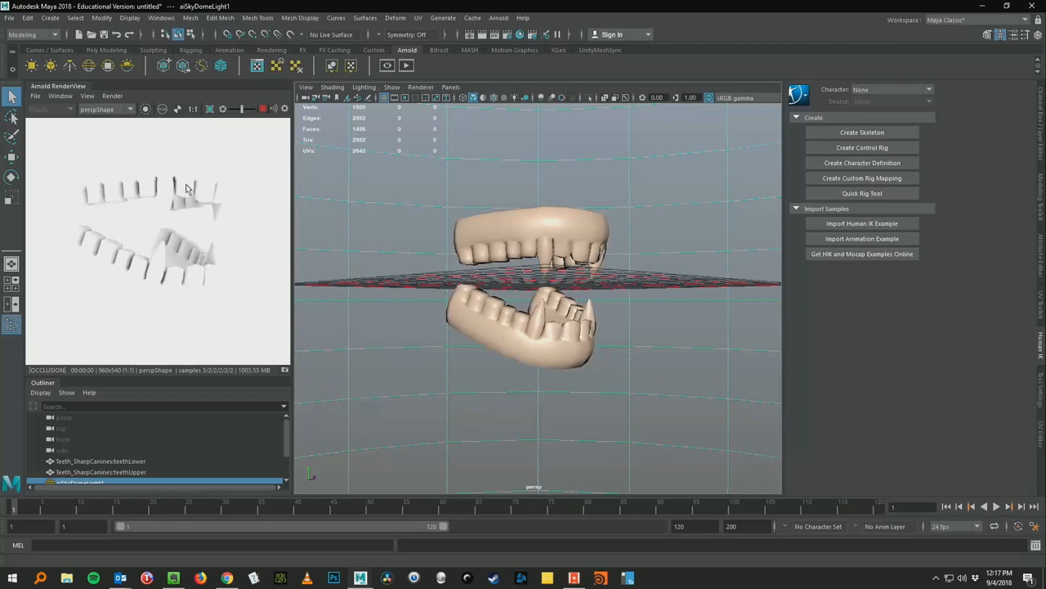
Step: Switch the Arnold RenderView's debug shading to Normal and view the teeth from a more frontal angle
{"action": "left_click", "coordinate": [87, 96]}
{"action": "mouse_move", "coordinate": [102, 97]}
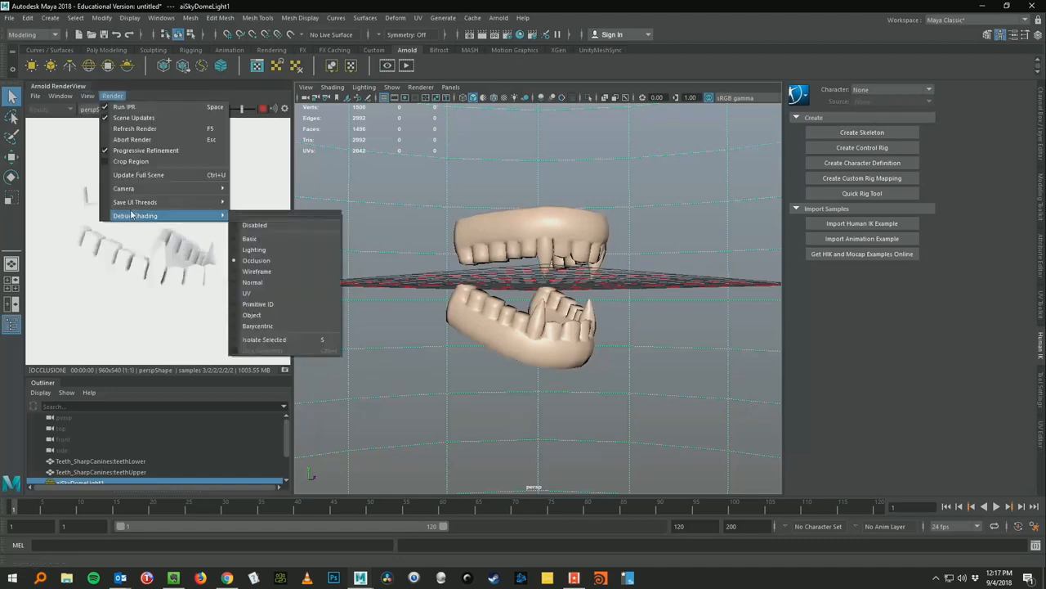
{"action": "mouse_move", "coordinate": [188, 216]}
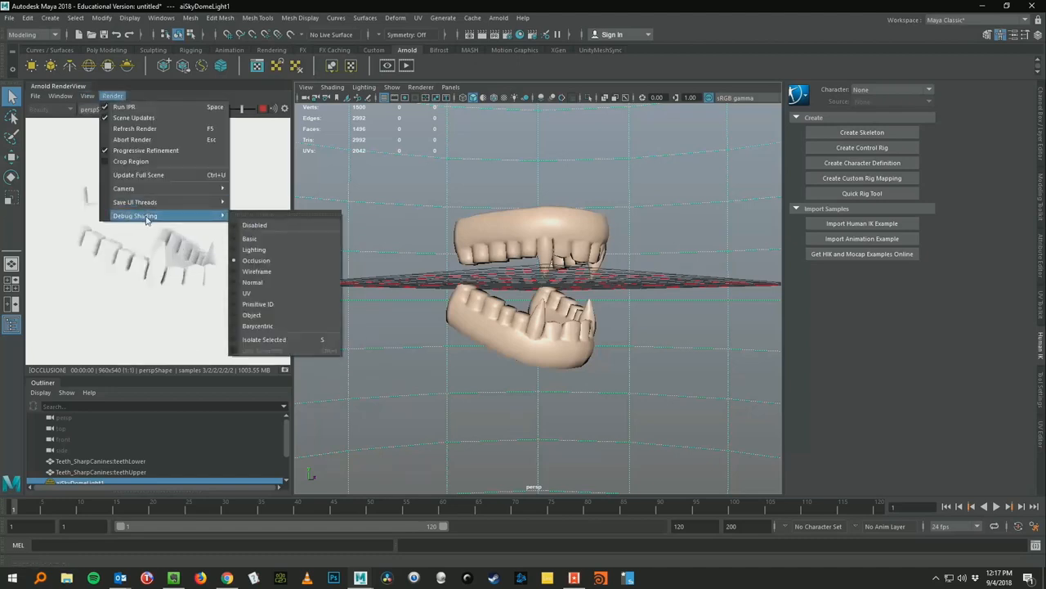
{"action": "left_click", "coordinate": [265, 282]}
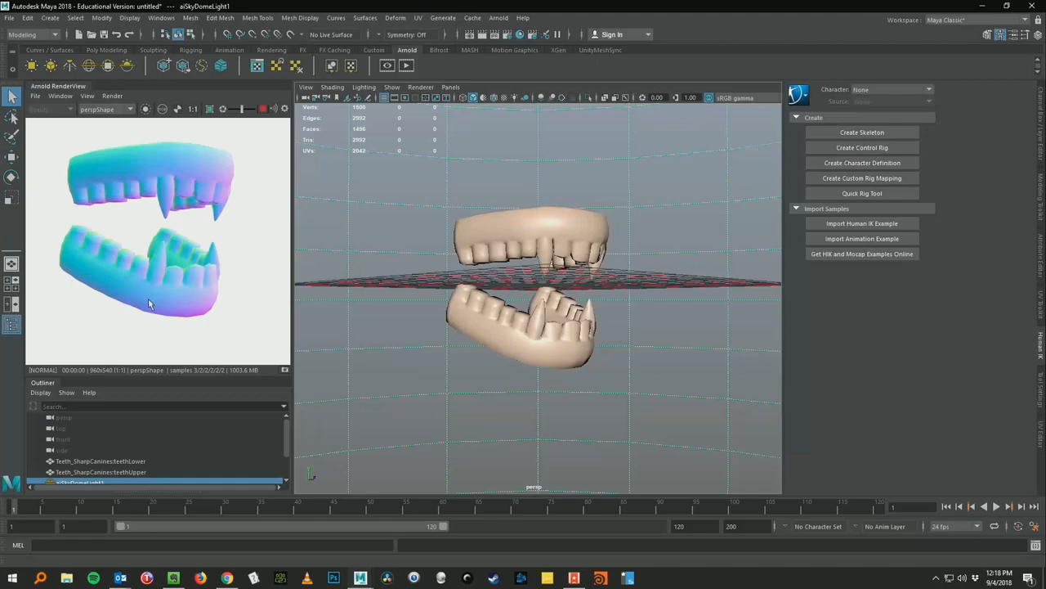
{"action": "left_click_drag", "start_coordinate": [458, 319], "coordinate": [549, 296], "text": "alt"}
Step: Change the Arnold RenderView's debug shading to Lighting
{"action": "left_click", "coordinate": [112, 95]}
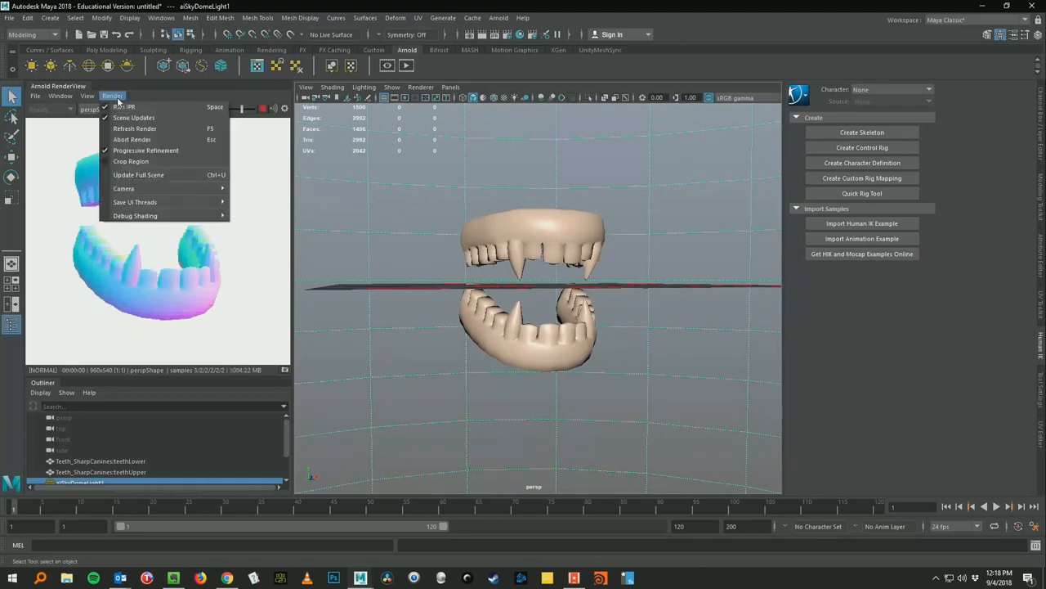
{"action": "mouse_move", "coordinate": [166, 190]}
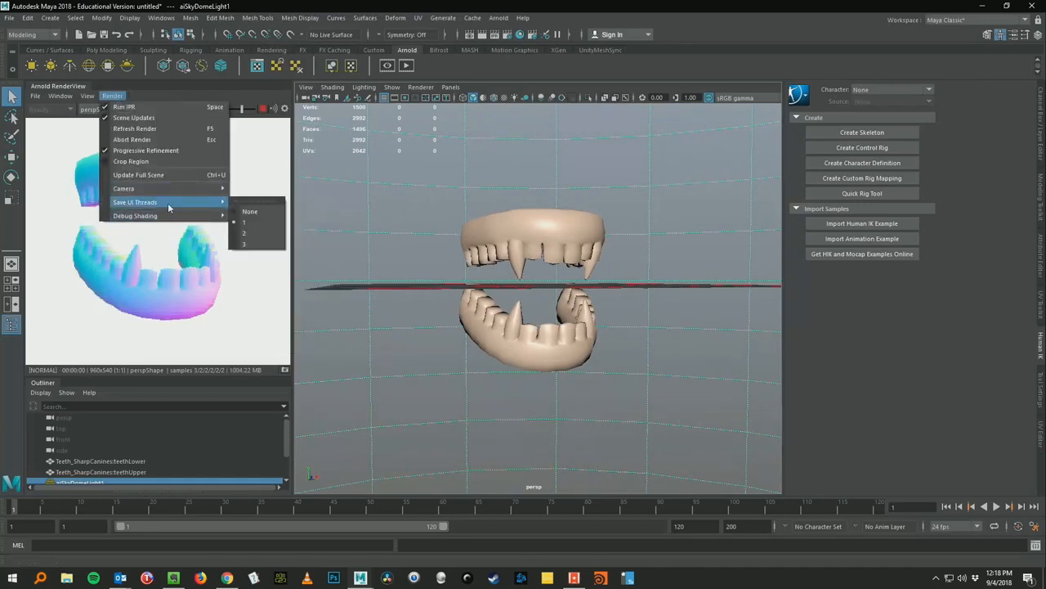
{"action": "mouse_move", "coordinate": [168, 216]}
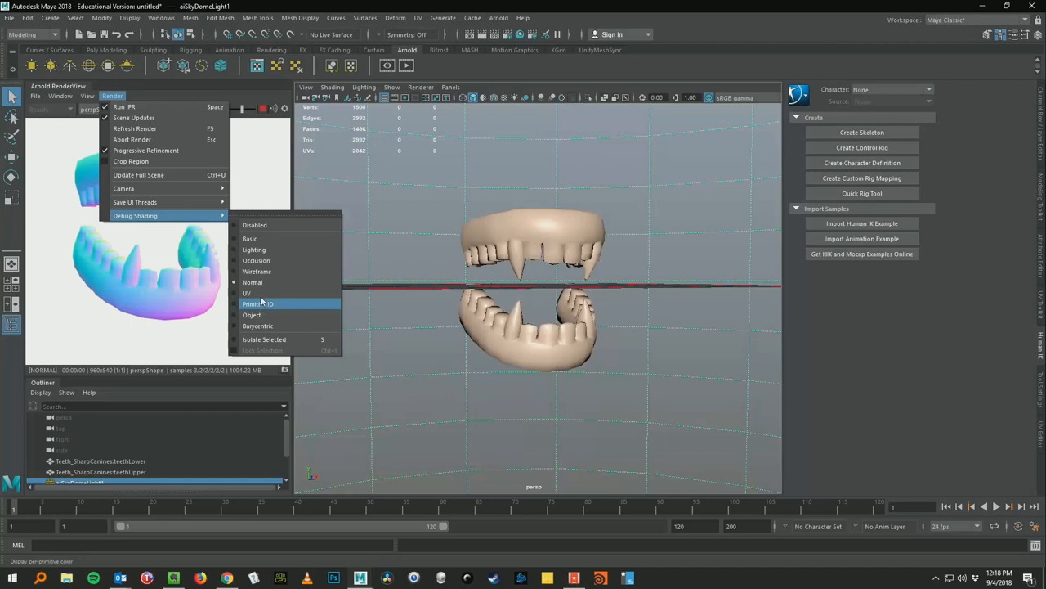
{"action": "left_click", "coordinate": [254, 250]}
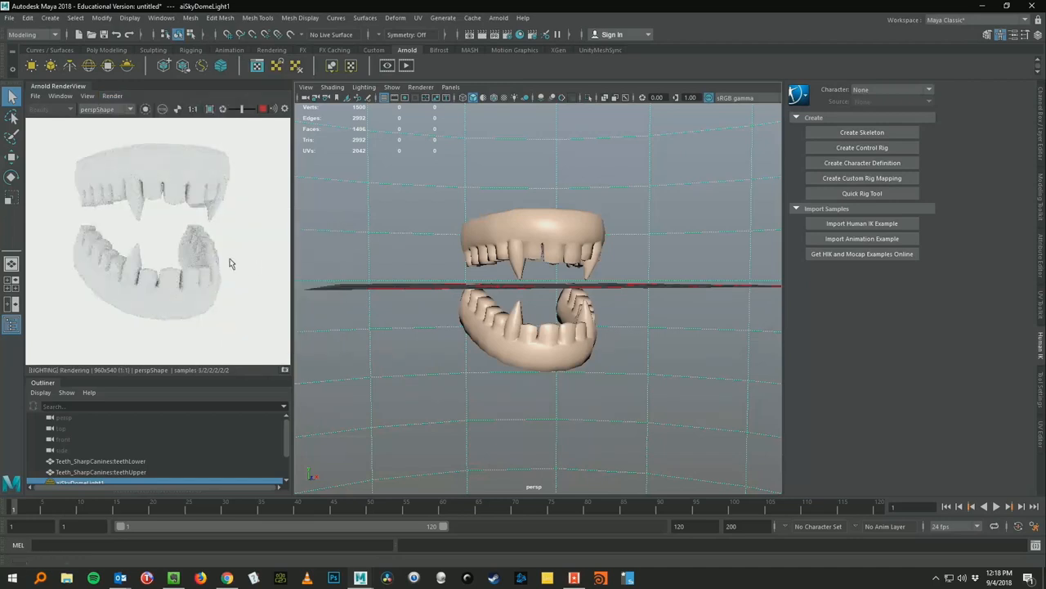
Step: Change the Arnold RenderView's debug shading to UV
{"action": "left_click", "coordinate": [112, 96]}
{"action": "mouse_move", "coordinate": [139, 189]}
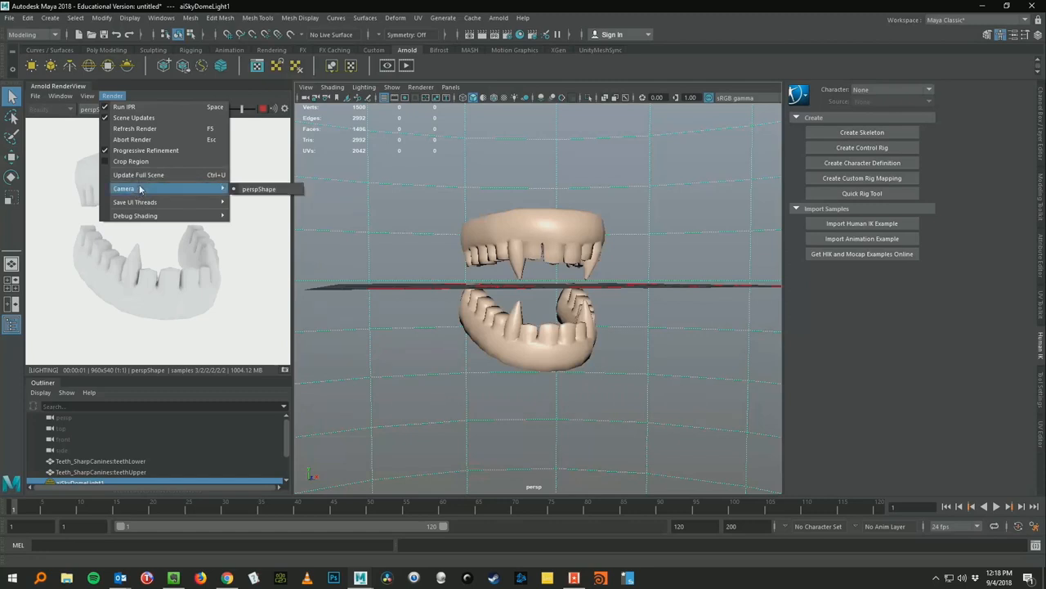
{"action": "mouse_move", "coordinate": [151, 216]}
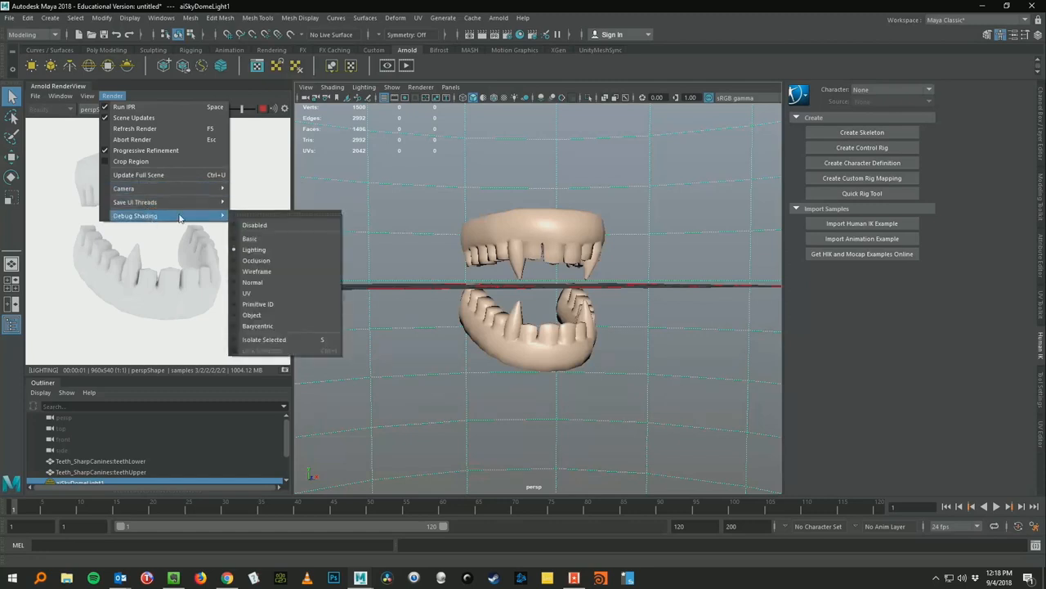
{"action": "left_click", "coordinate": [256, 293]}
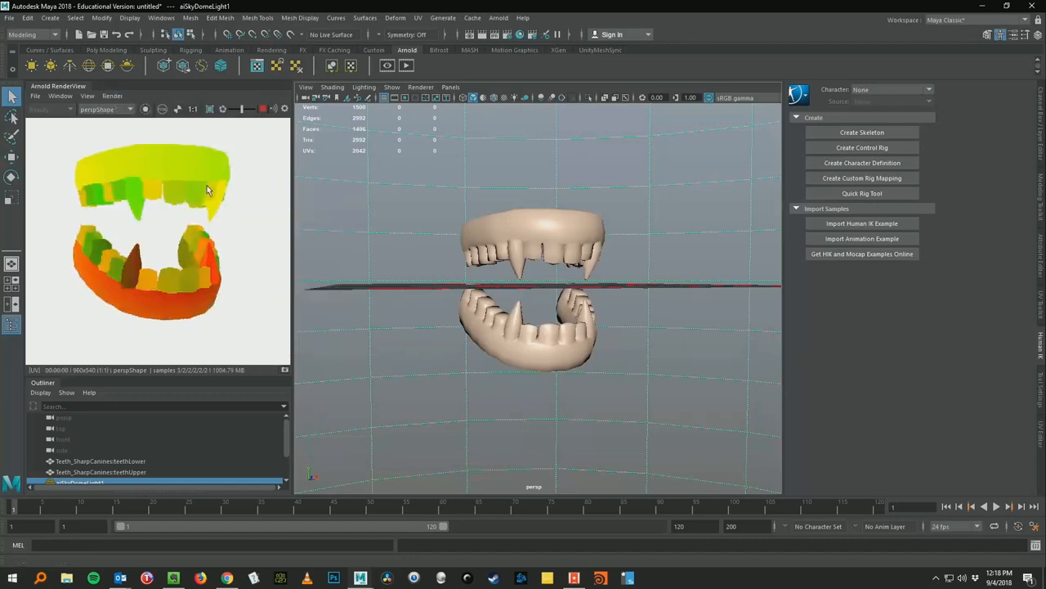
{"action": "left_click", "coordinate": [112, 96]}
{"action": "mouse_move", "coordinate": [149, 205]}
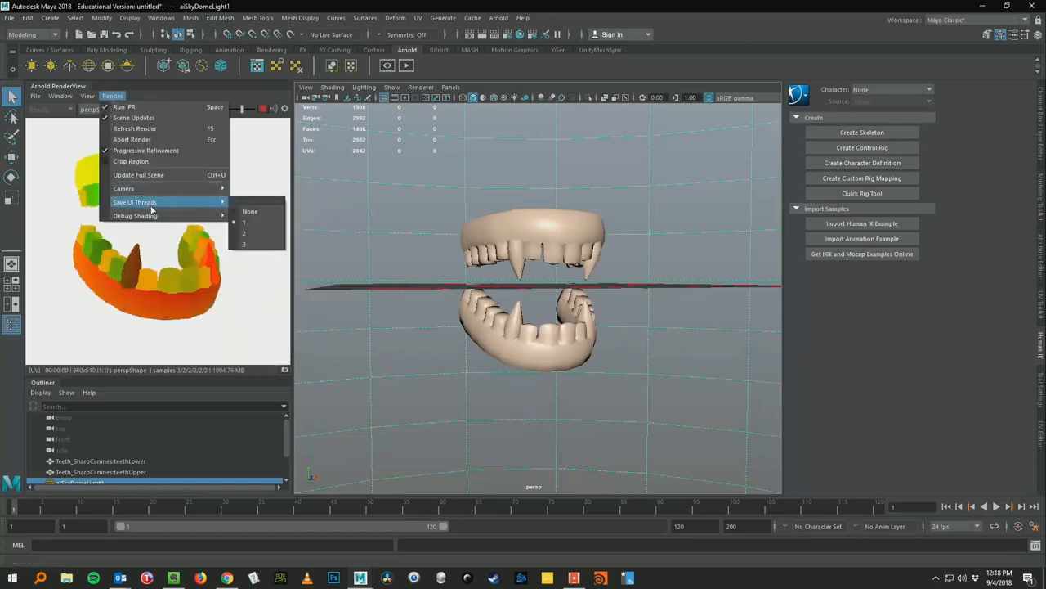
{"action": "mouse_move", "coordinate": [188, 216]}
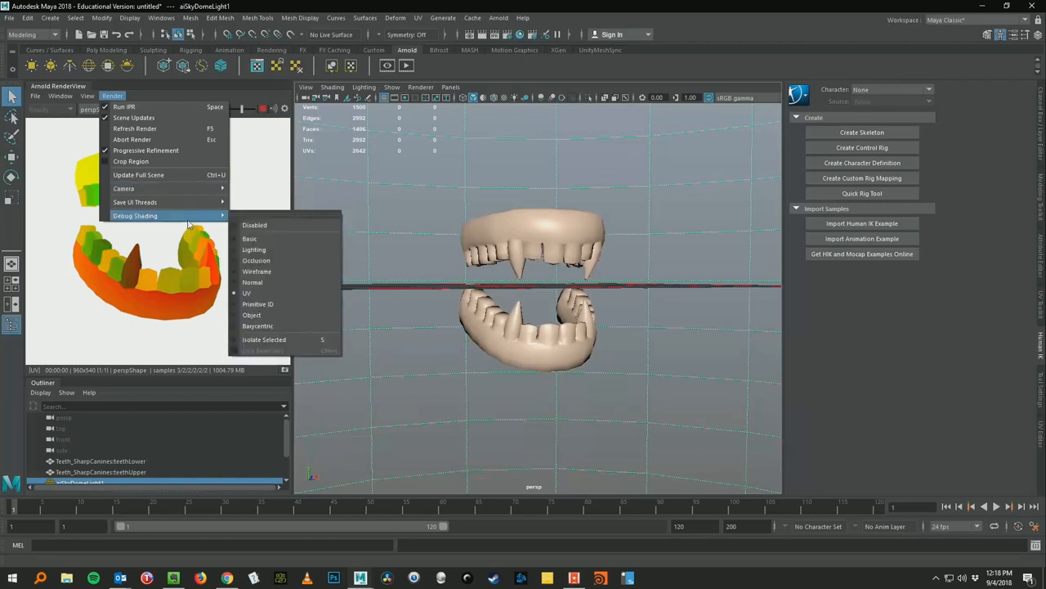
{"action": "left_click", "coordinate": [283, 326]}
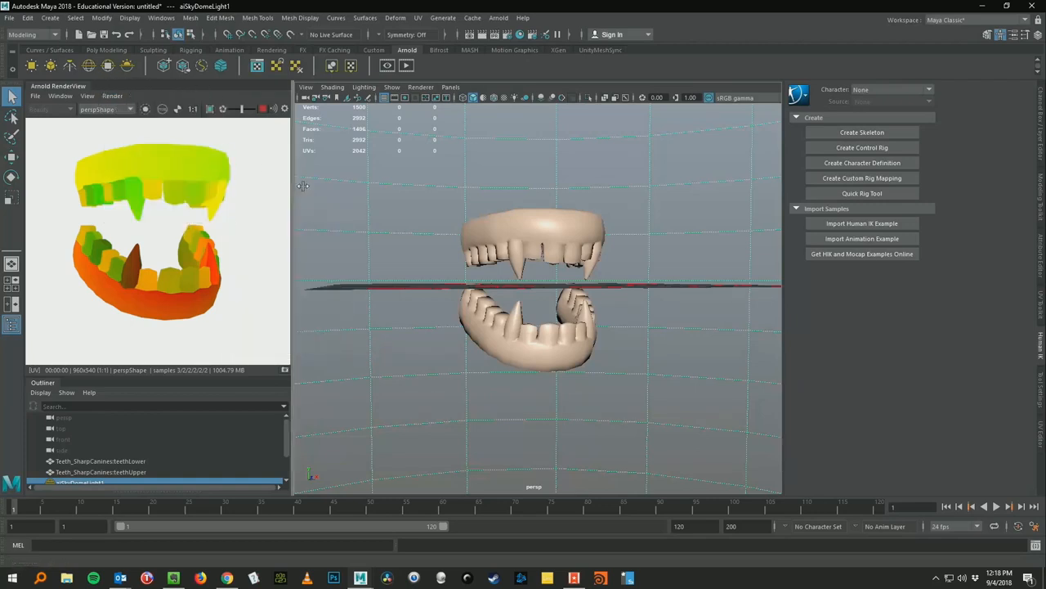
Step: Widen the docked Arnold RenderView and enlarge the teeth in the perspective view so they fill the UV render
{"action": "left_click_drag", "start_coordinate": [290, 186], "coordinate": [460, 186]}
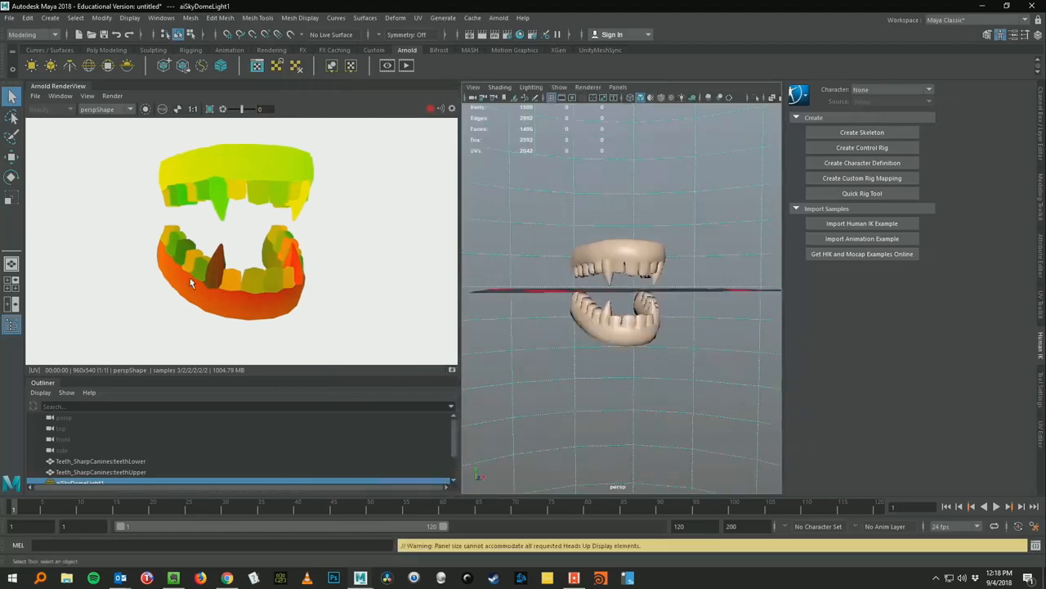
{"action": "right_click_drag", "start_coordinate": [618, 246], "coordinate": [630, 201], "text": "alt"}
{"action": "middle_click_drag", "start_coordinate": [638, 186], "coordinate": [513, 286], "text": "alt"}
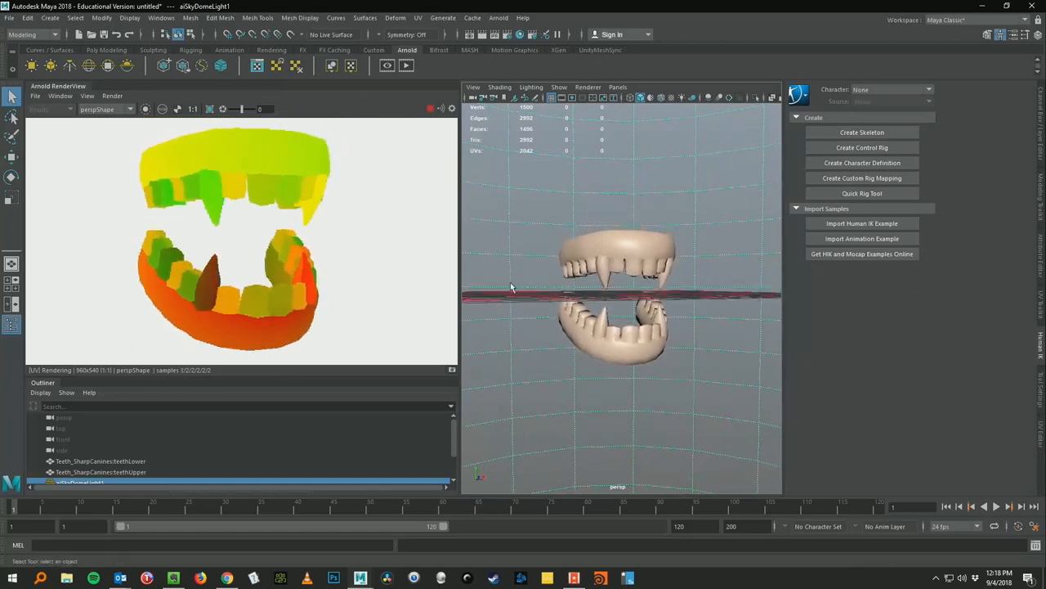
Step: Store a snapshot of the UV render in the Arnold RenderView and display that snapshot
{"action": "left_click", "coordinate": [452, 372]}
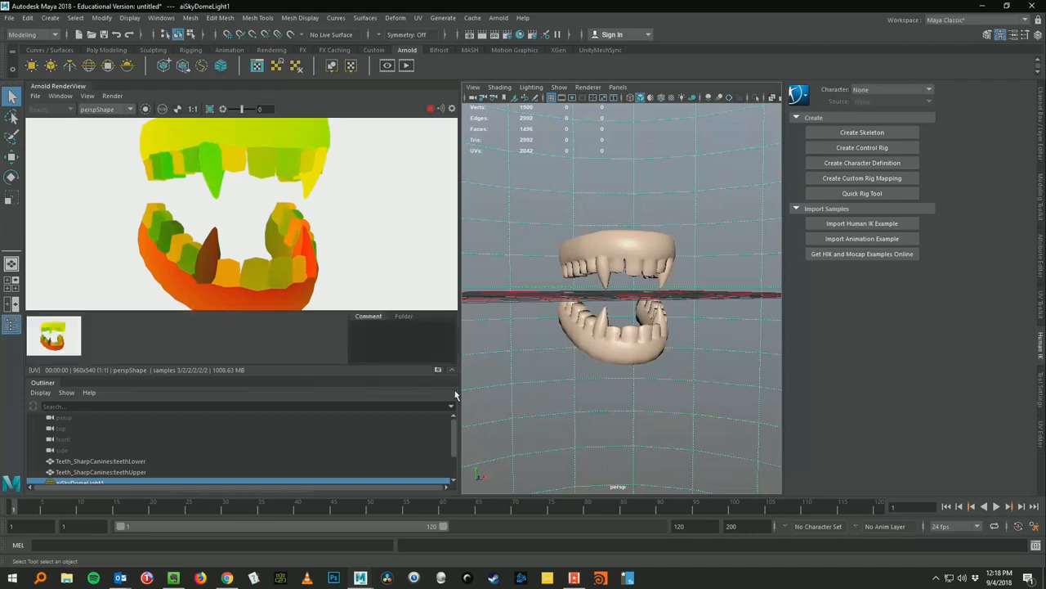
{"action": "left_click", "coordinate": [74, 341]}
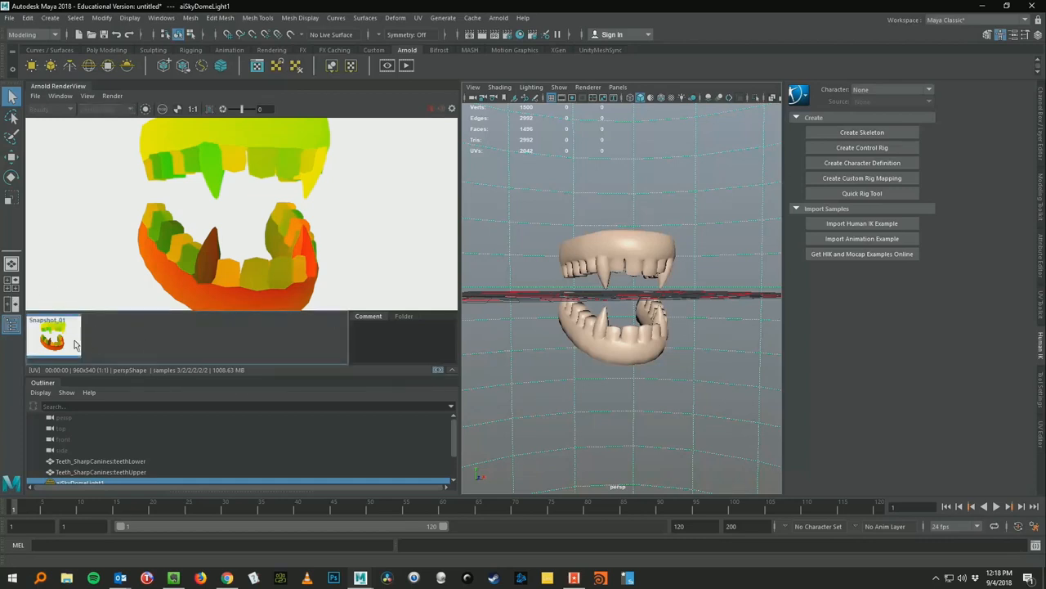
{"action": "right_click", "coordinate": [75, 343]}
Step: Save the displayed UV snapshot as an image named UV TEETH in the Desktop folder
{"action": "left_click", "coordinate": [35, 97]}
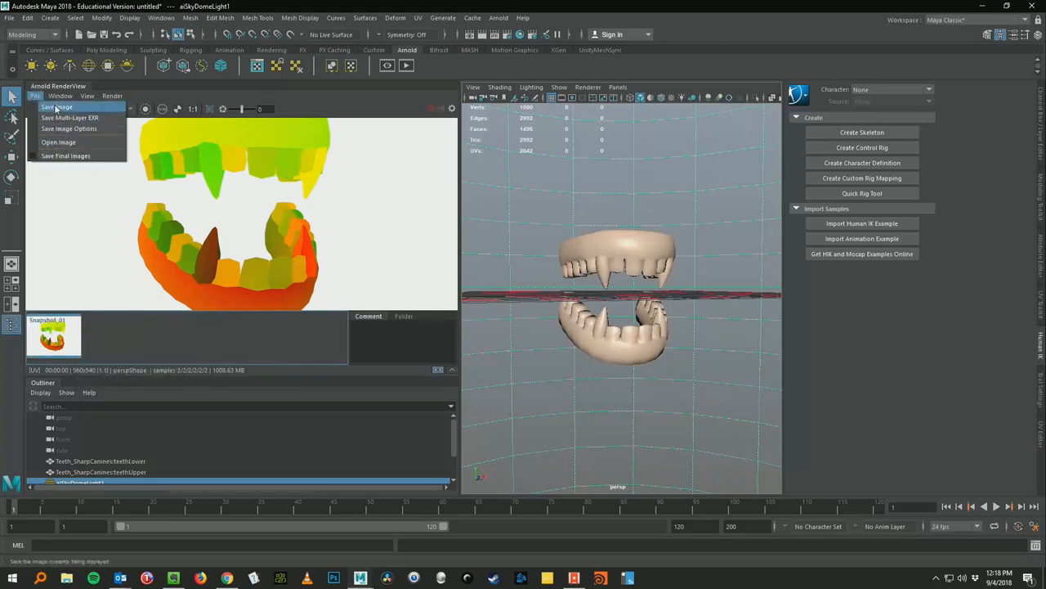
{"action": "left_click", "coordinate": [56, 108]}
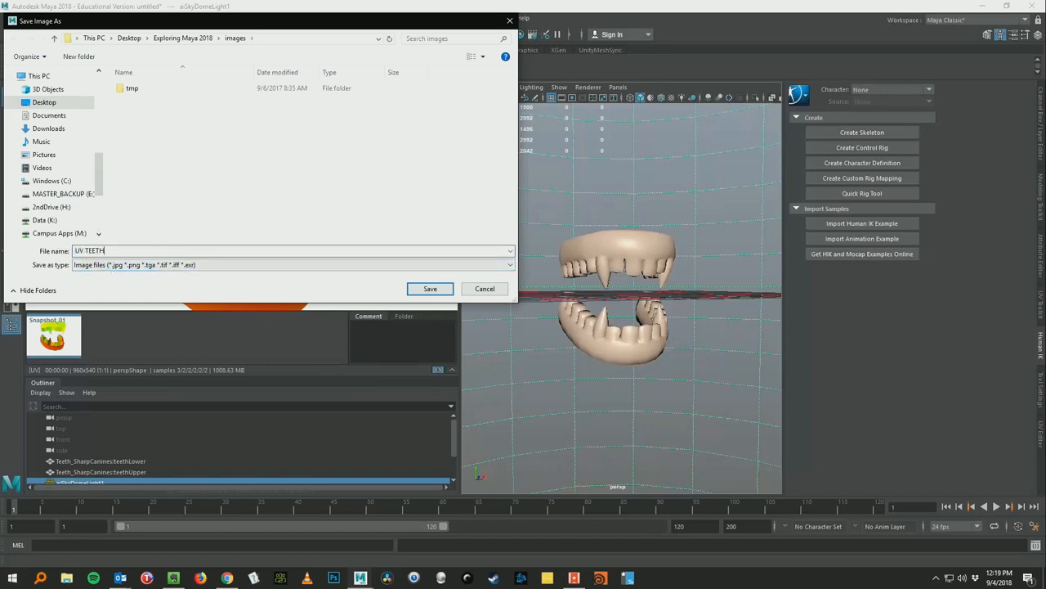
{"action": "left_click", "coordinate": [57, 103]}
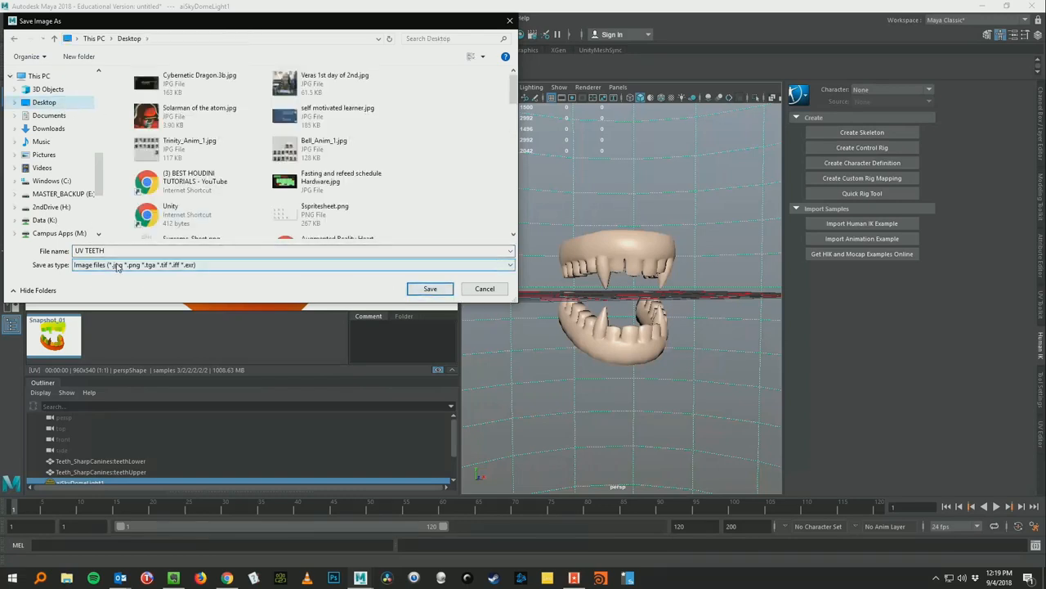
{"action": "left_click", "coordinate": [119, 267]}
{"action": "left_click", "coordinate": [120, 251]}
{"action": "left_click", "coordinate": [119, 251]}
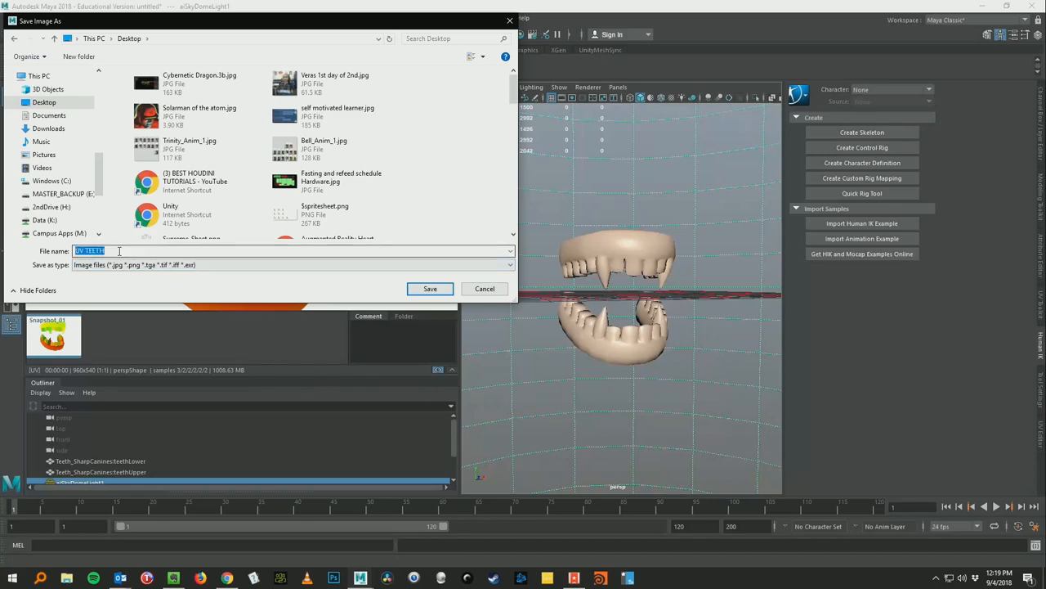
{"action": "left_click", "coordinate": [429, 290]}
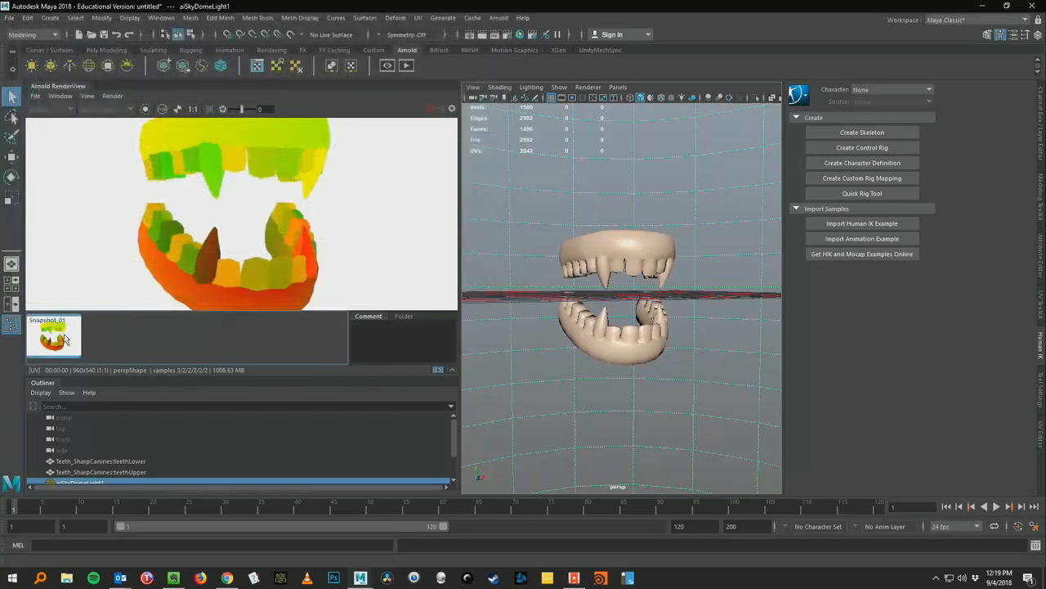
Step: Set the debug shading back to Occlusion and inspect the teeth up close and from a side angle
{"action": "left_click", "coordinate": [112, 95]}
{"action": "mouse_move", "coordinate": [143, 216]}
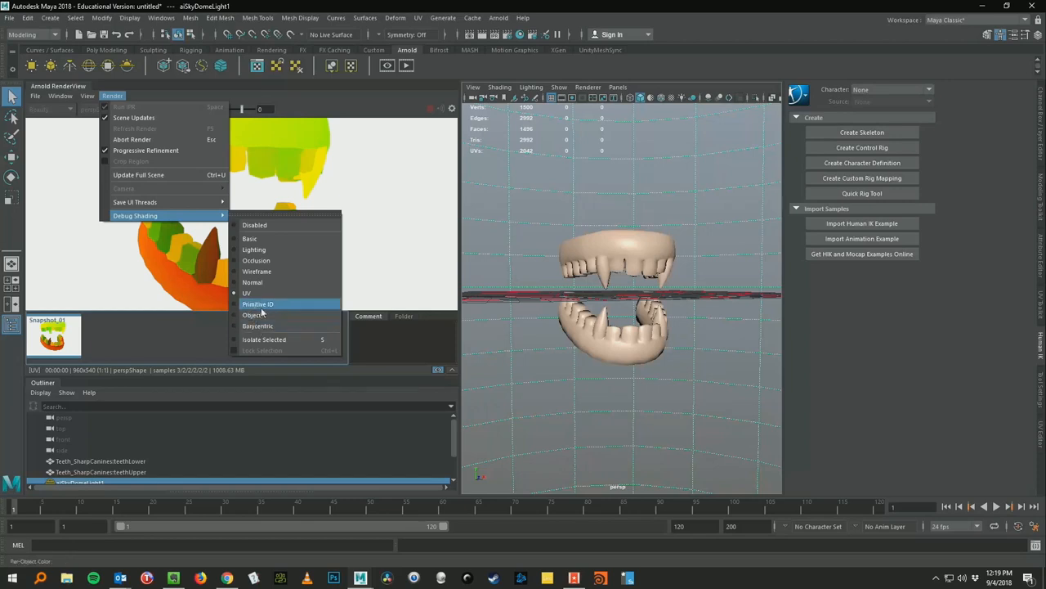
{"action": "left_click", "coordinate": [246, 261]}
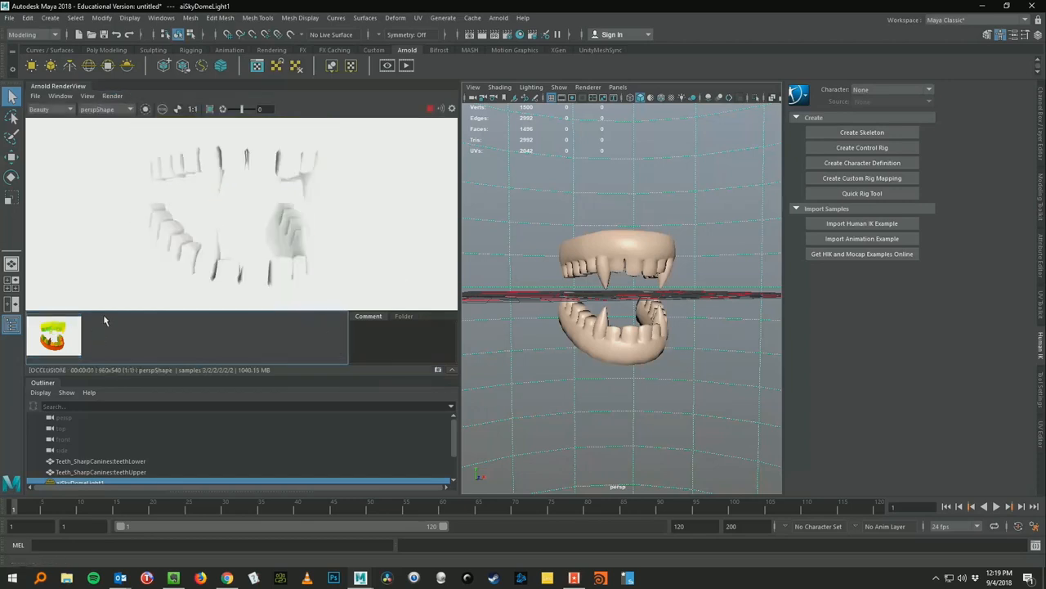
{"action": "right_click_drag", "start_coordinate": [609, 226], "coordinate": [733, 204], "text": "alt"}
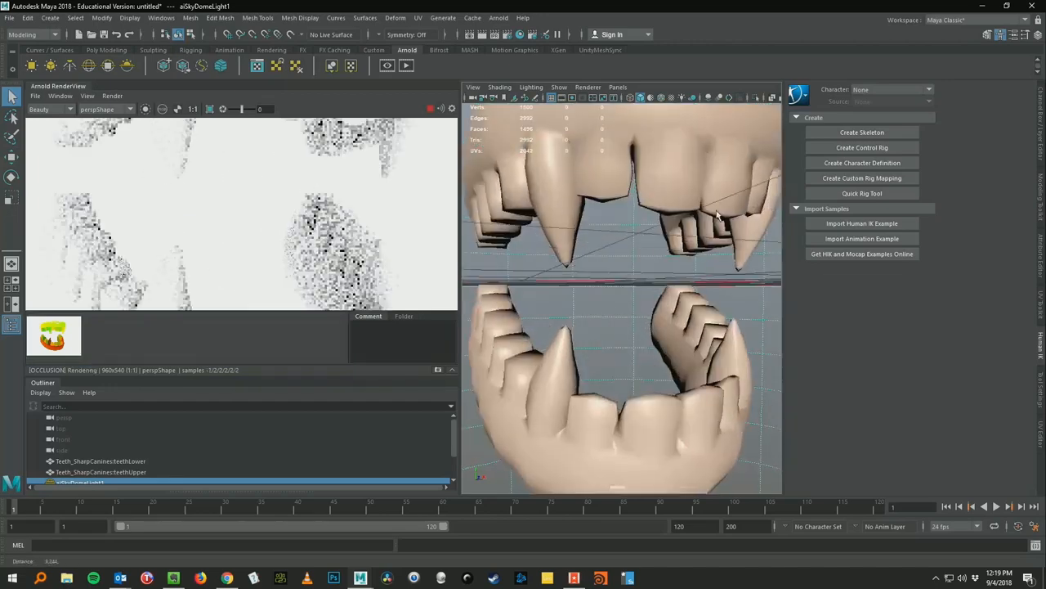
{"action": "right_click_drag", "start_coordinate": [612, 215], "coordinate": [554, 217], "text": "alt"}
{"action": "left_click_drag", "start_coordinate": [576, 233], "coordinate": [623, 256], "text": "alt"}
Step: Disable debug shading so the Arnold RenderView renders the teeth with full shading
{"action": "left_click", "coordinate": [112, 96]}
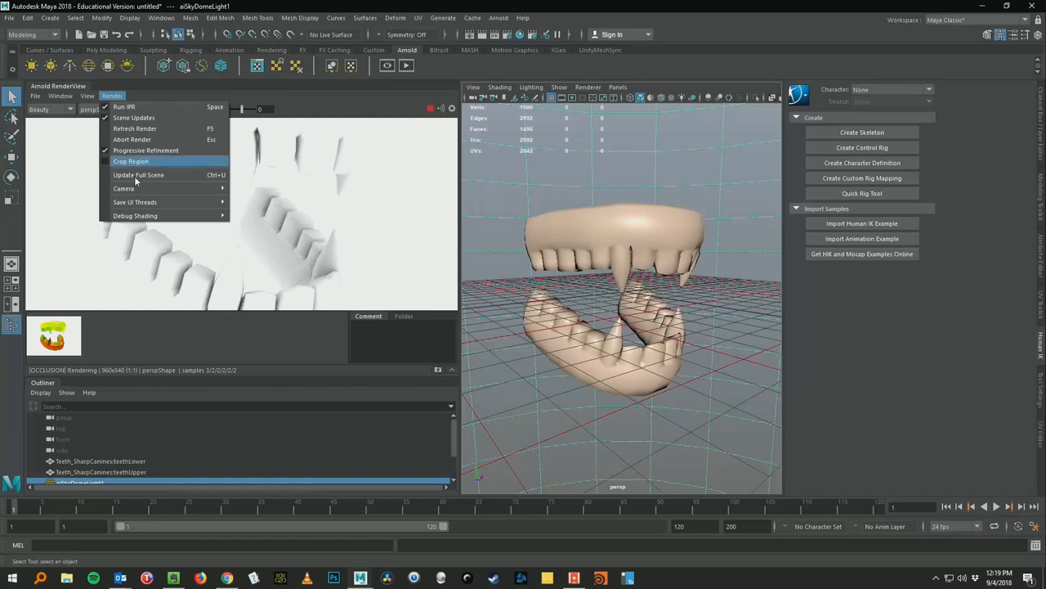
{"action": "mouse_move", "coordinate": [143, 216]}
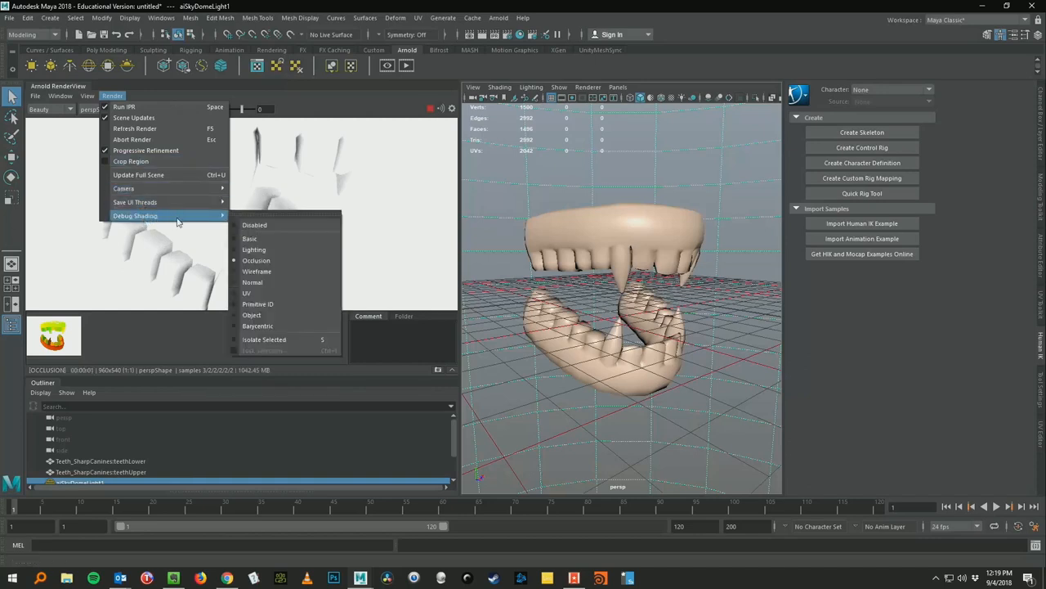
{"action": "left_click", "coordinate": [254, 226]}
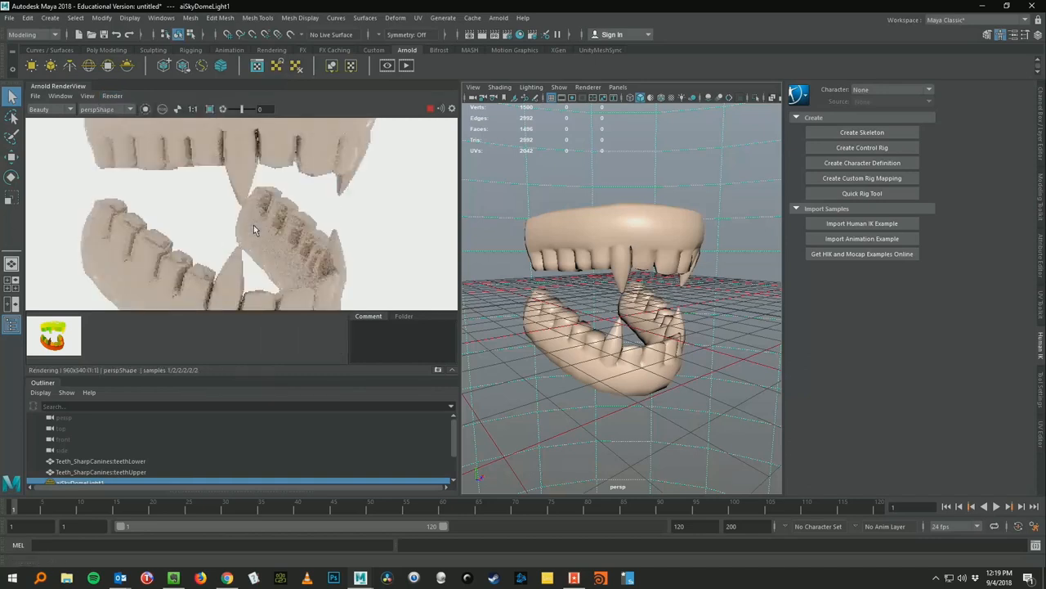